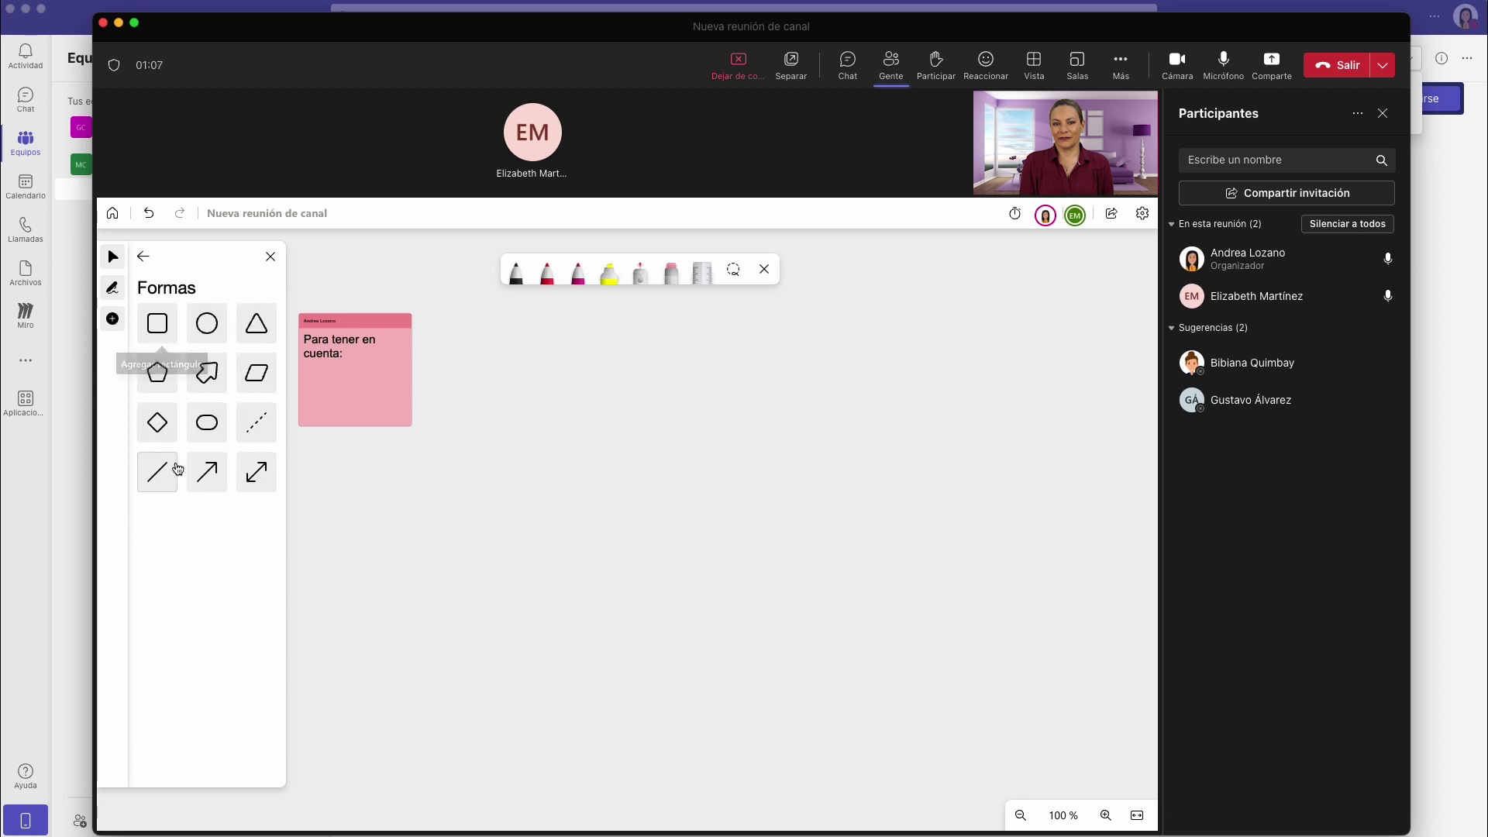
Handwrite the numbers 1, 2 and 3 in blue pen ink across the whiteboard.
left_click(515, 272)
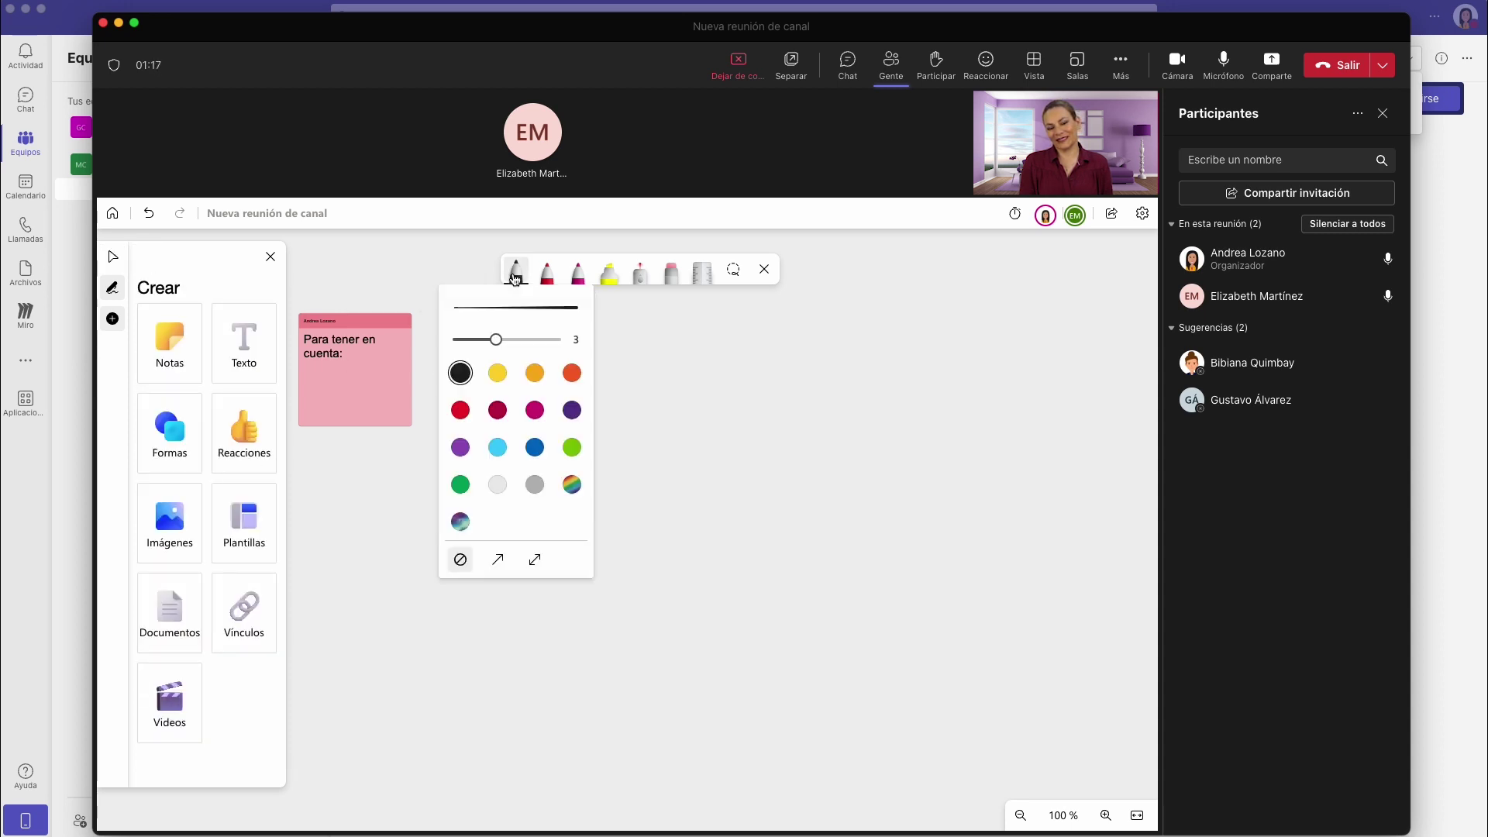
left_click(628, 424)
left_click_drag(530, 430, 570, 469)
left_click_drag(740, 404, 766, 448)
left_click_drag(937, 396, 947, 440)
Draw square-shape rectangles below the numbers 1 and 2.
left_click(170, 431)
left_click(158, 323)
left_click_drag(475, 510, 625, 629)
left_click_drag(689, 511, 839, 630)
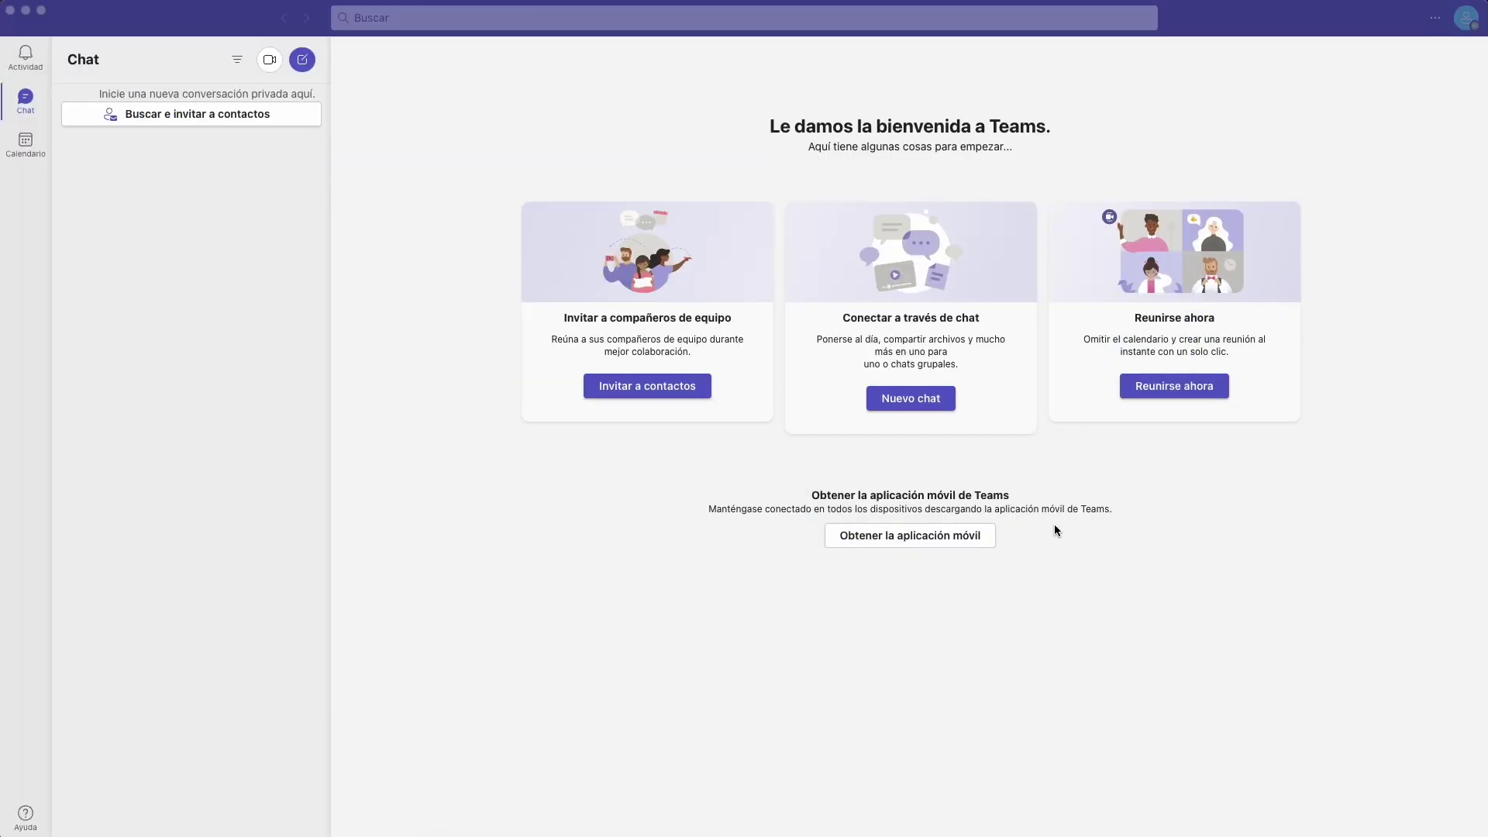
Start a new chat and add the colleague as recipient via her organisation e-mail address.
left_click(948, 405)
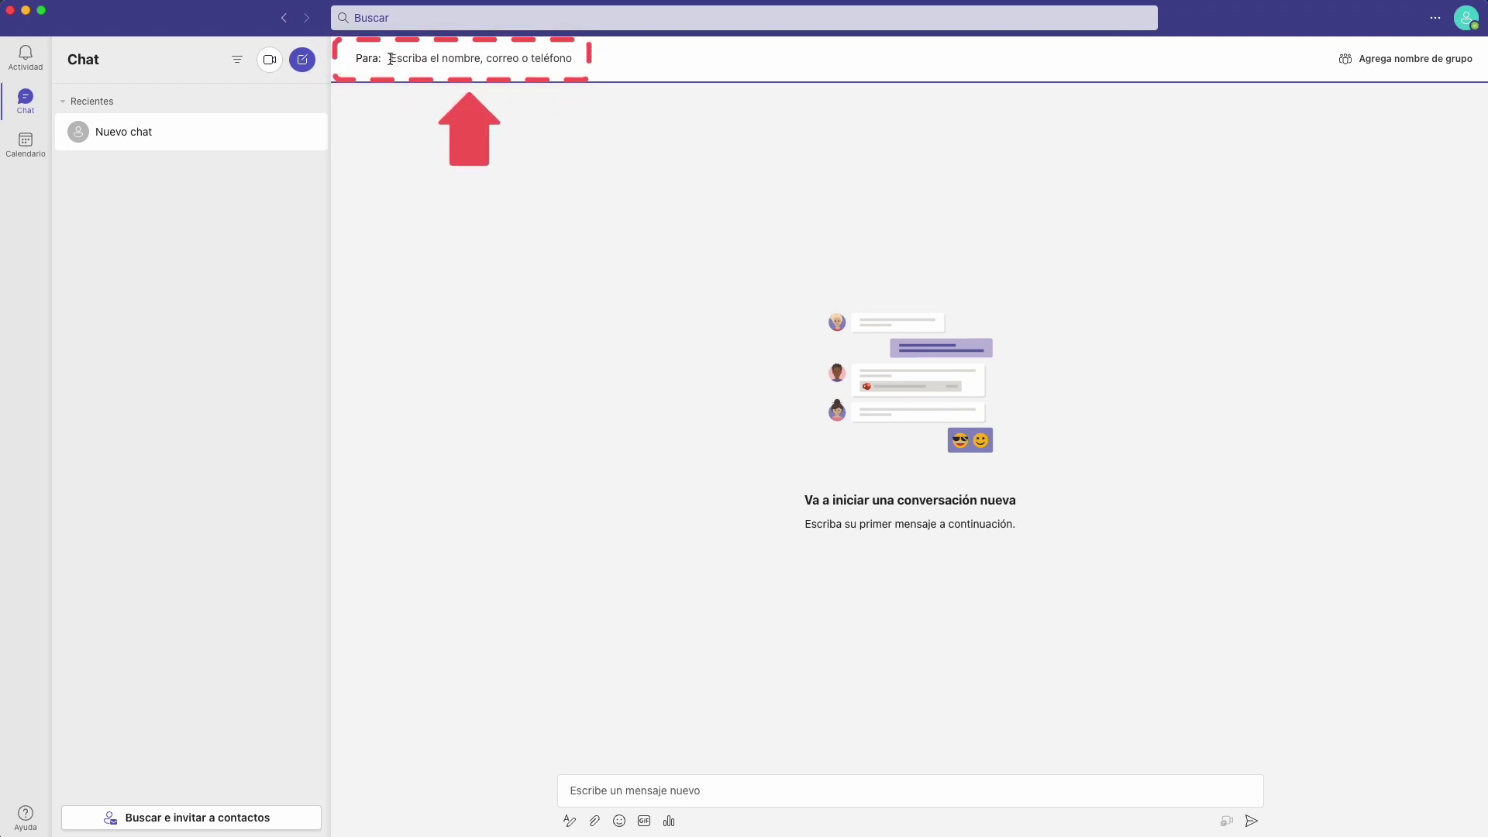
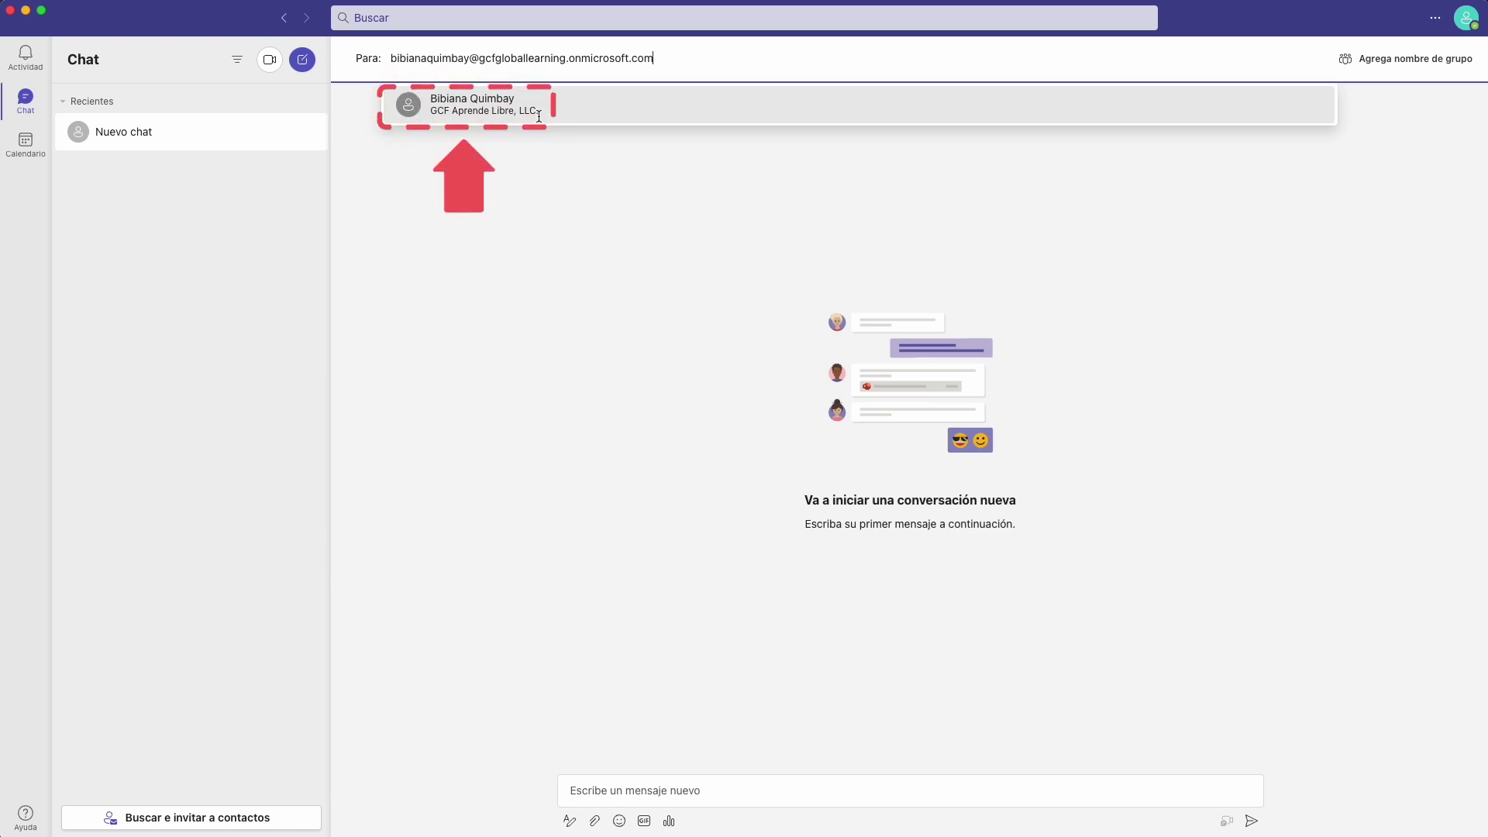
left_click(555, 107)
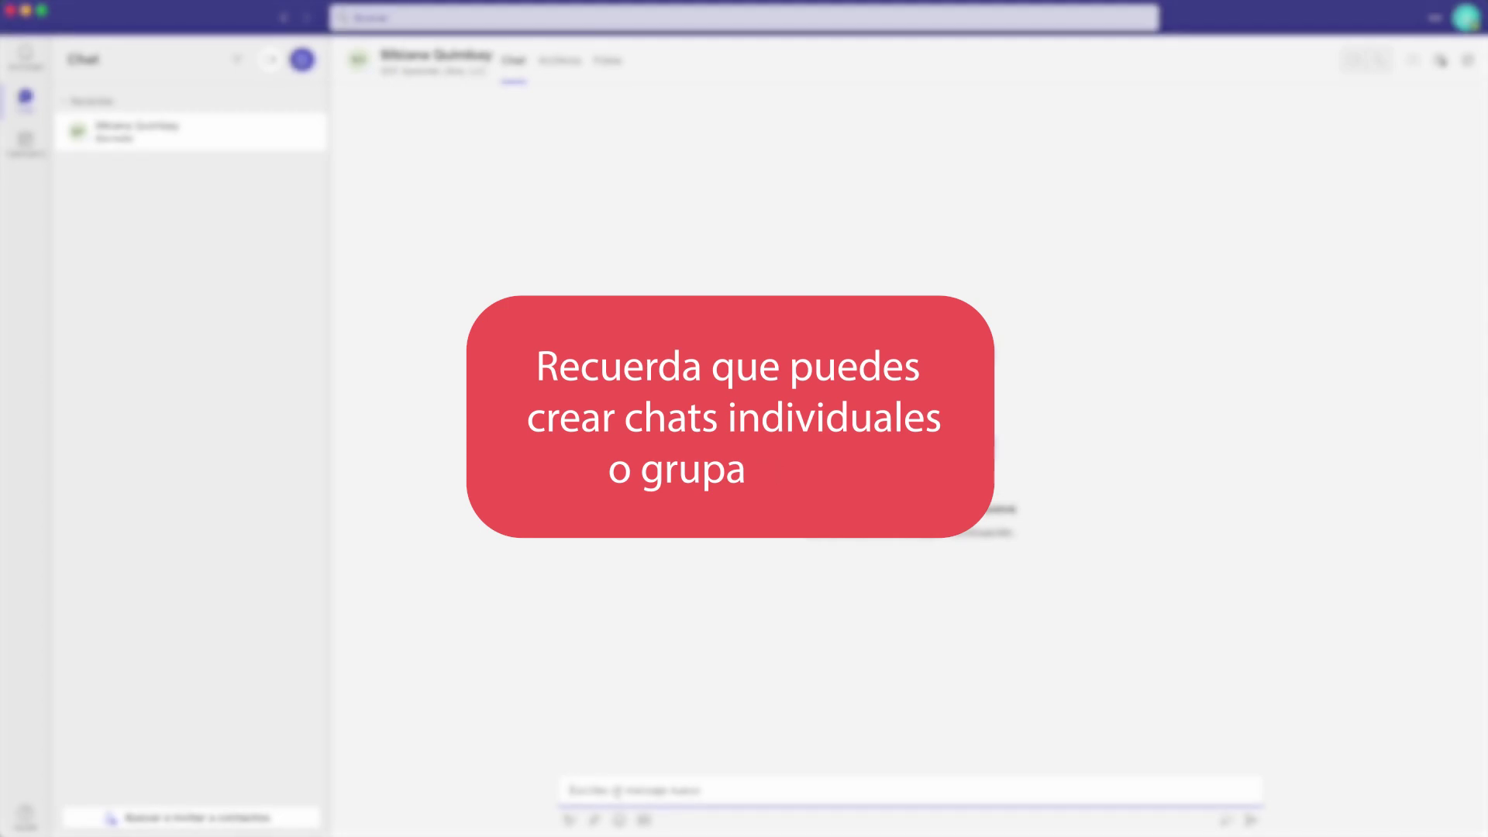
Send the colleague a greeting asking '¿Cómo estás?' in the chat.
type("Hola, Bi")
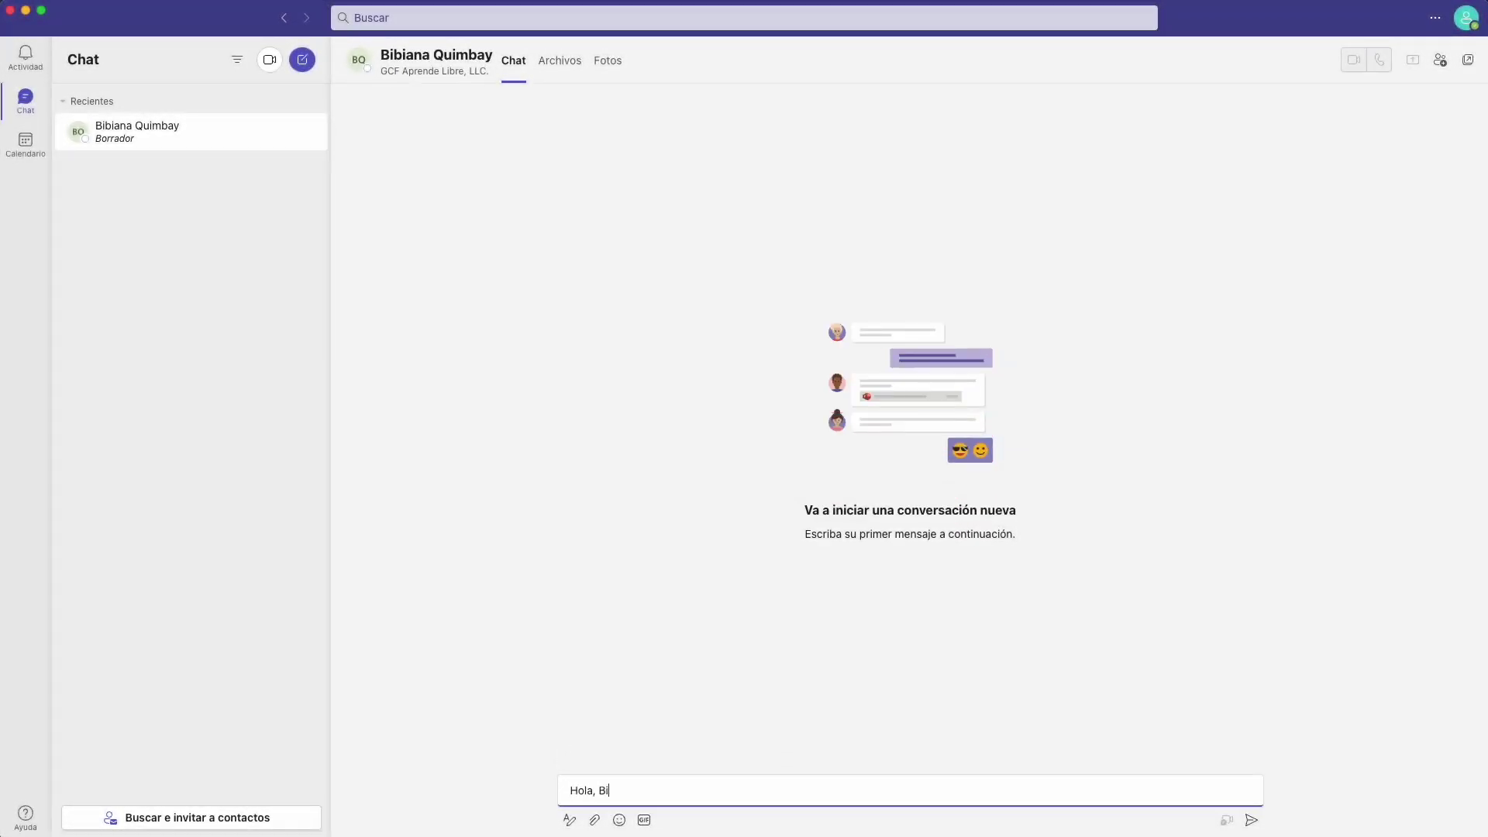
type("bi. ¿Cómo estás")
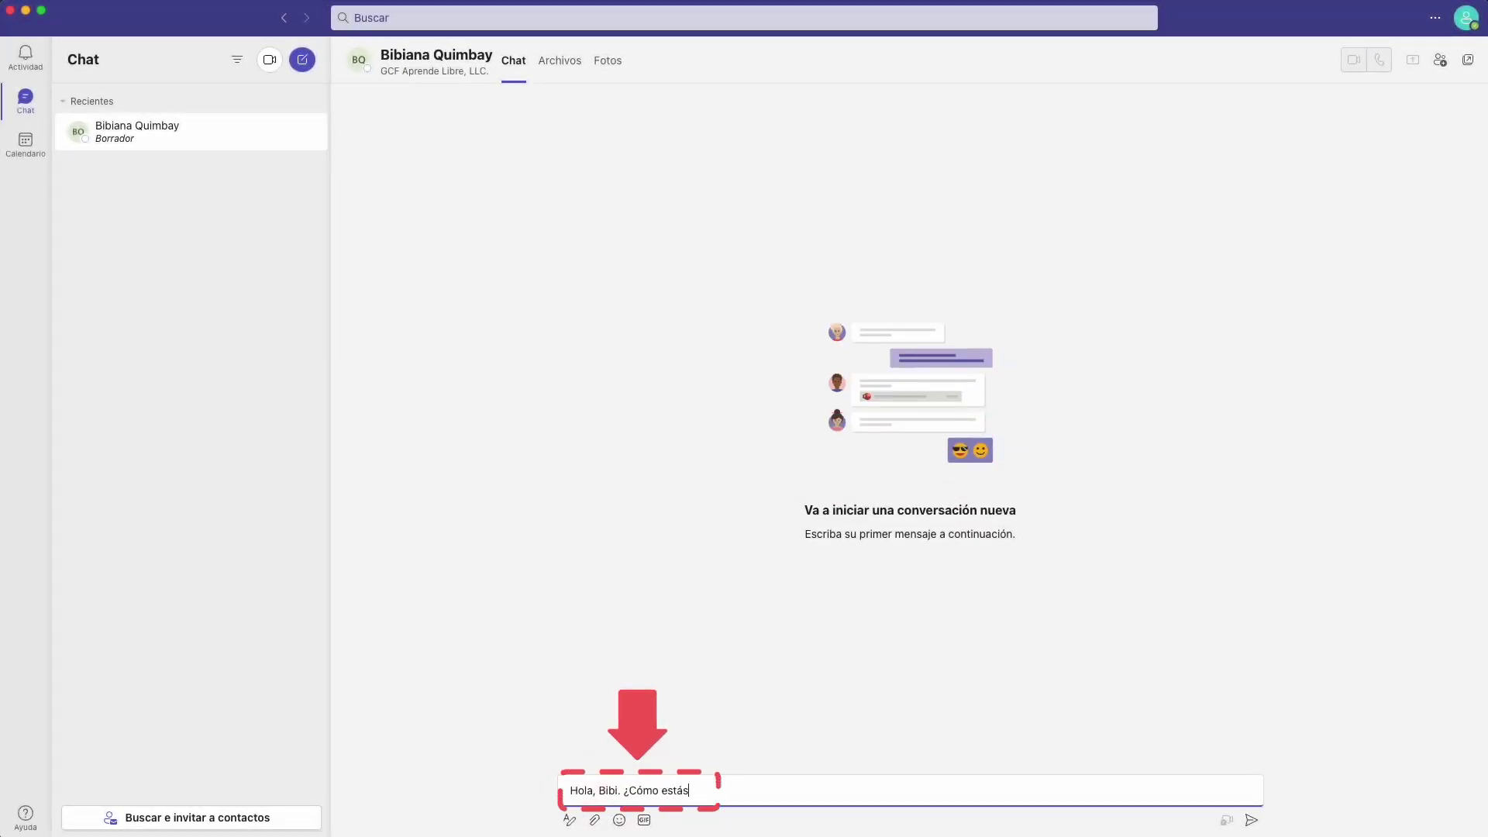
type("?")
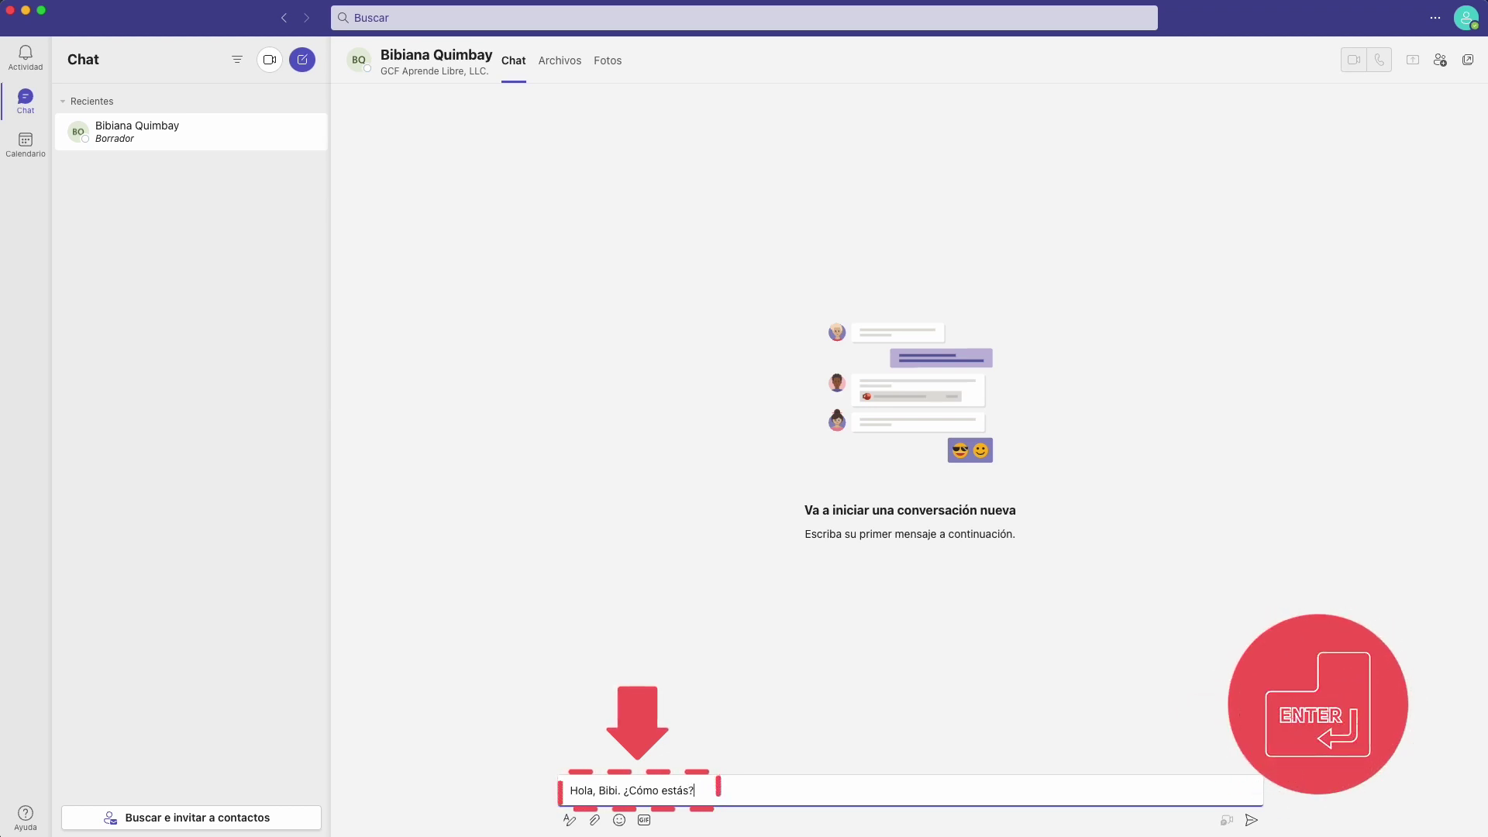
key("Return")
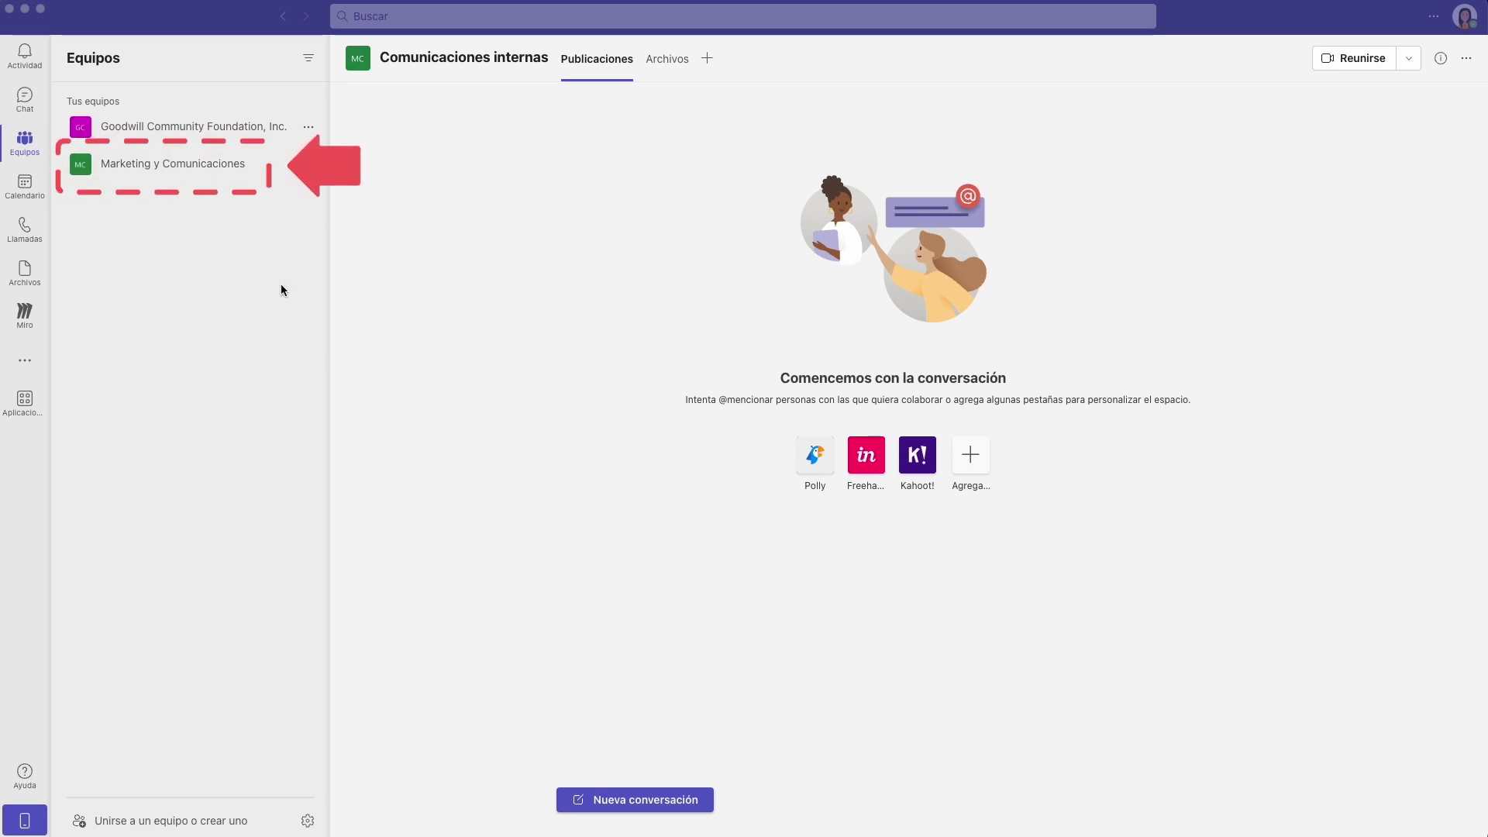
In Comunicaciones internas, post 'Buenos días, chicos…' asking to schedule the taller de creatividad dates.
left_click(237, 167)
left_click(237, 165)
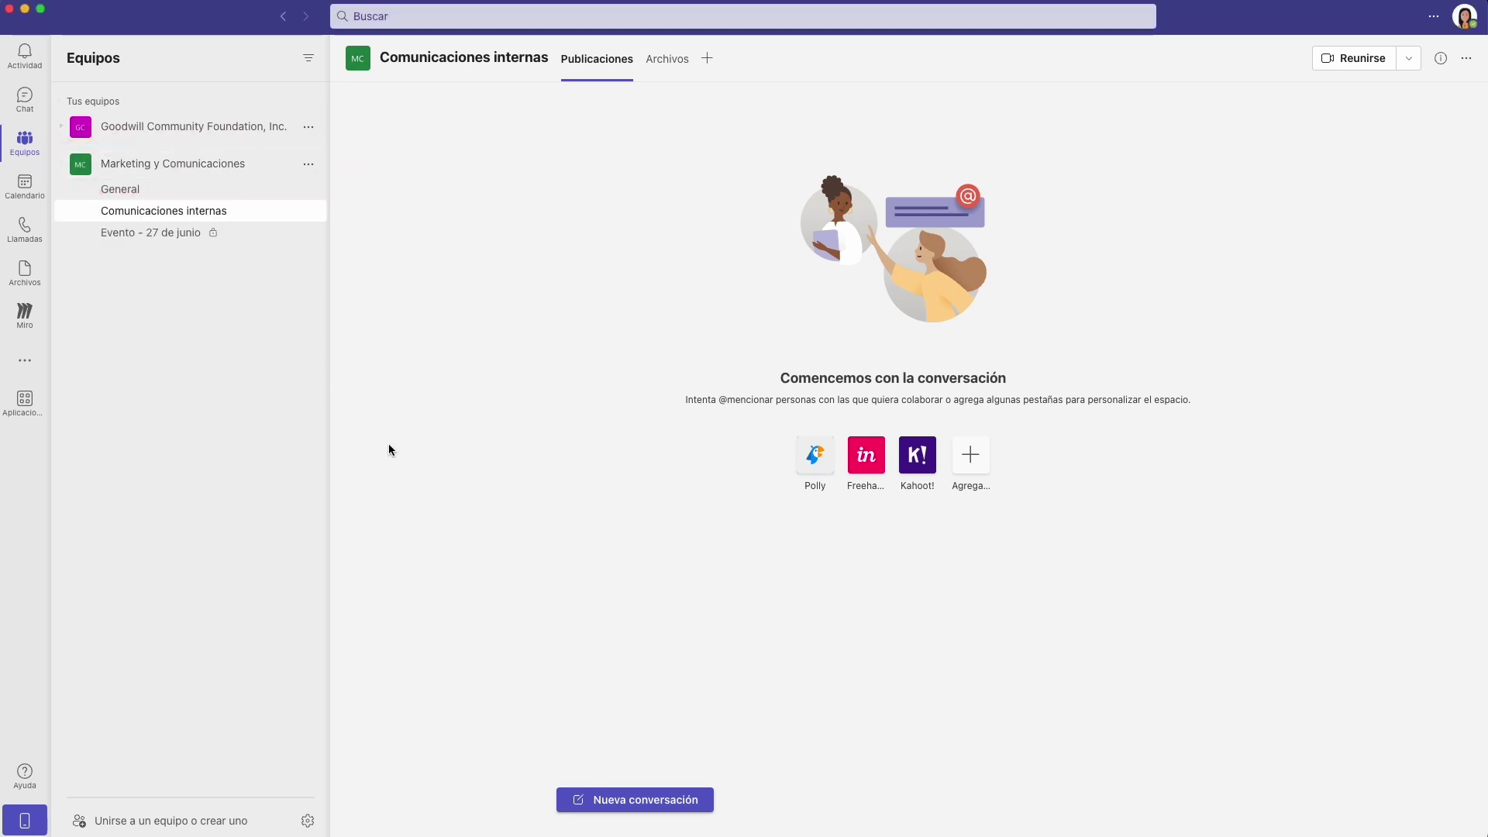
left_click(712, 799)
type("Buenos días, chicos. ¿Cómo están? Me gustaría que agend")
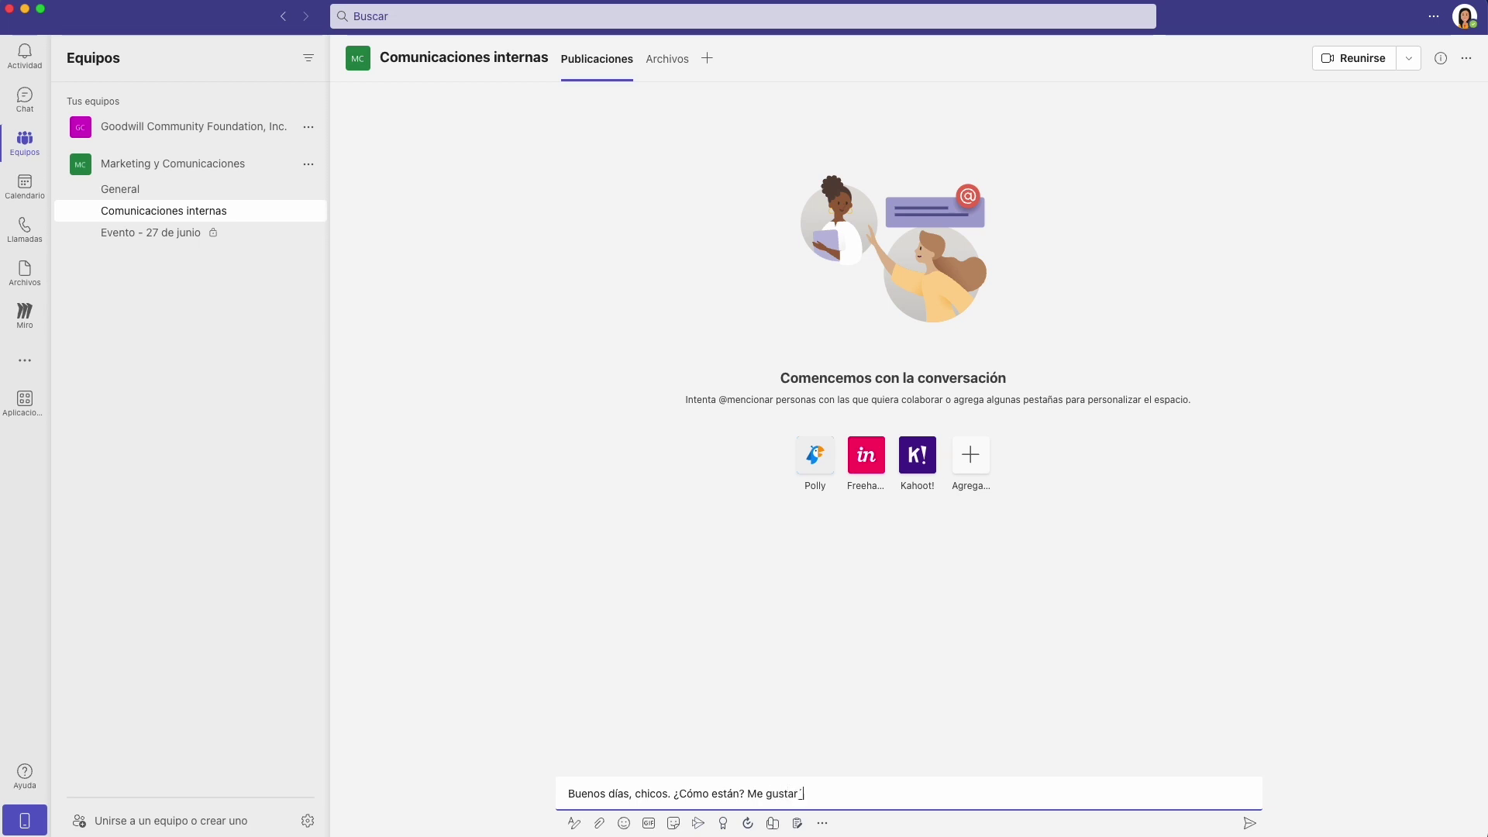
type("áramos las fechas para el taller de creatividad.")
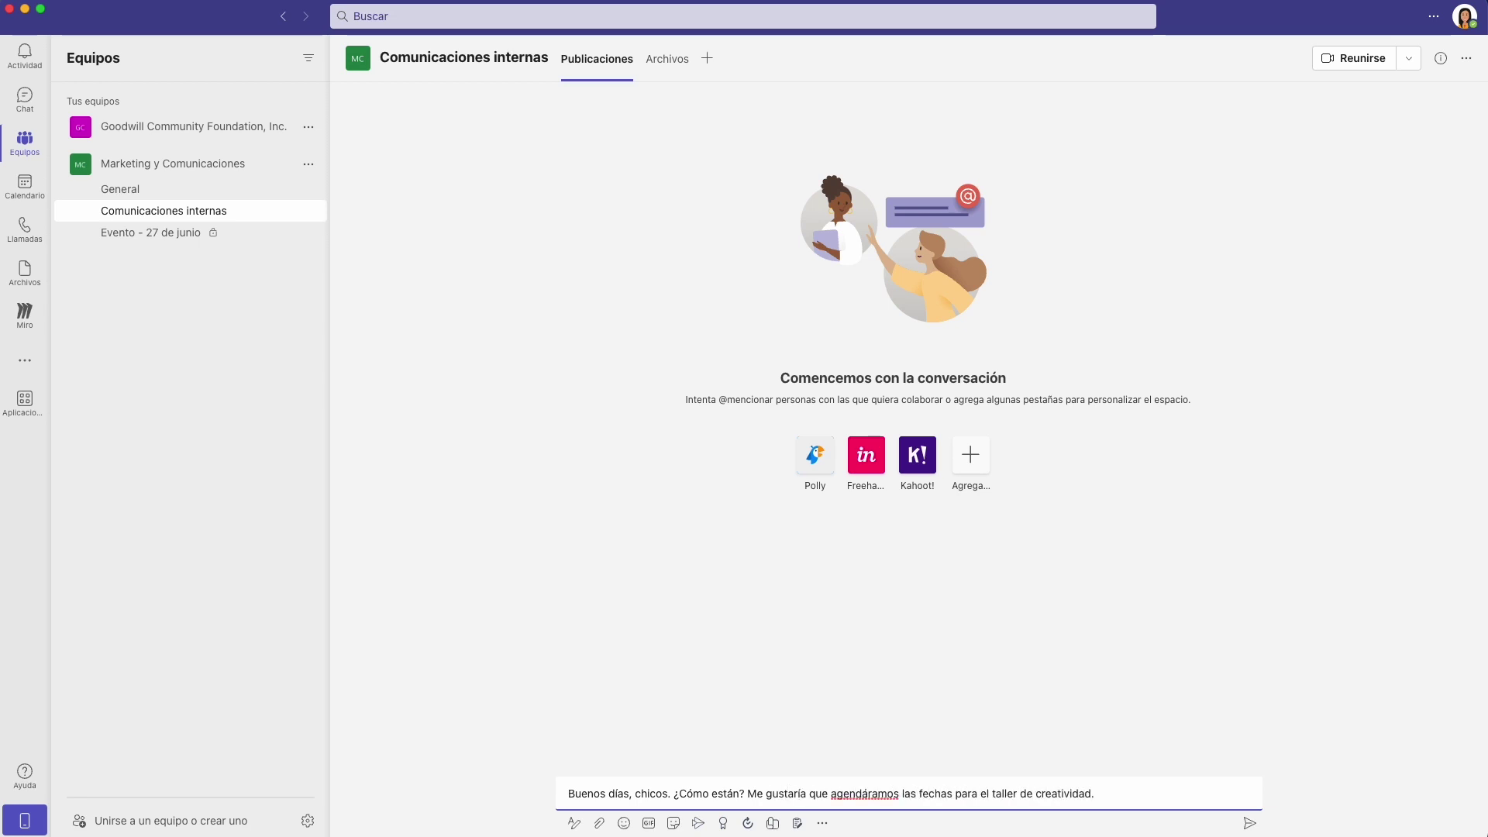
key("Return")
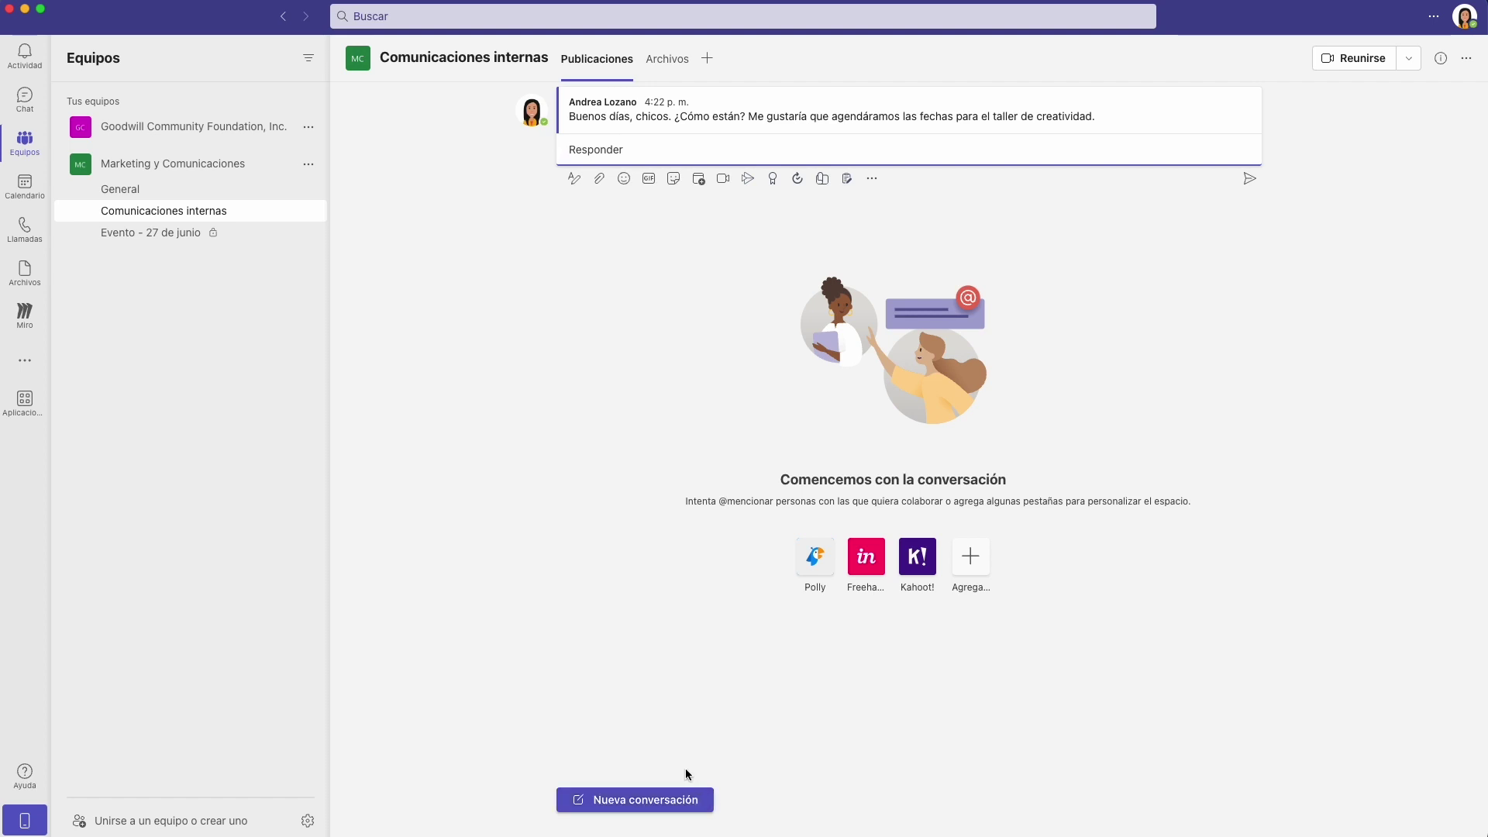
Write 'Recuerden, el taller es voluntario.' as a bold, green-highlighted bullet item.
left_click(574, 180)
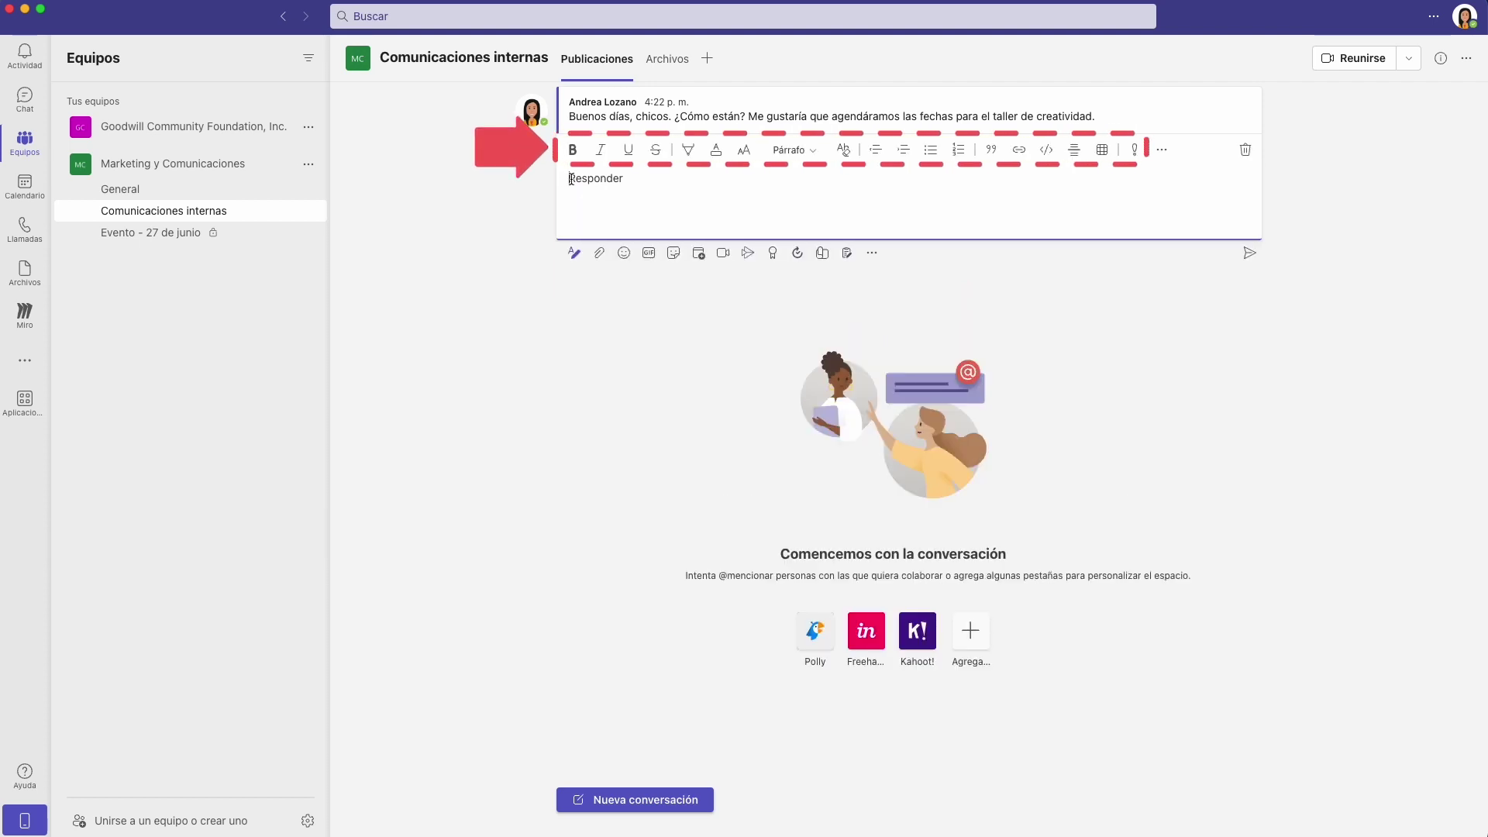
type("Recuerden, el ")
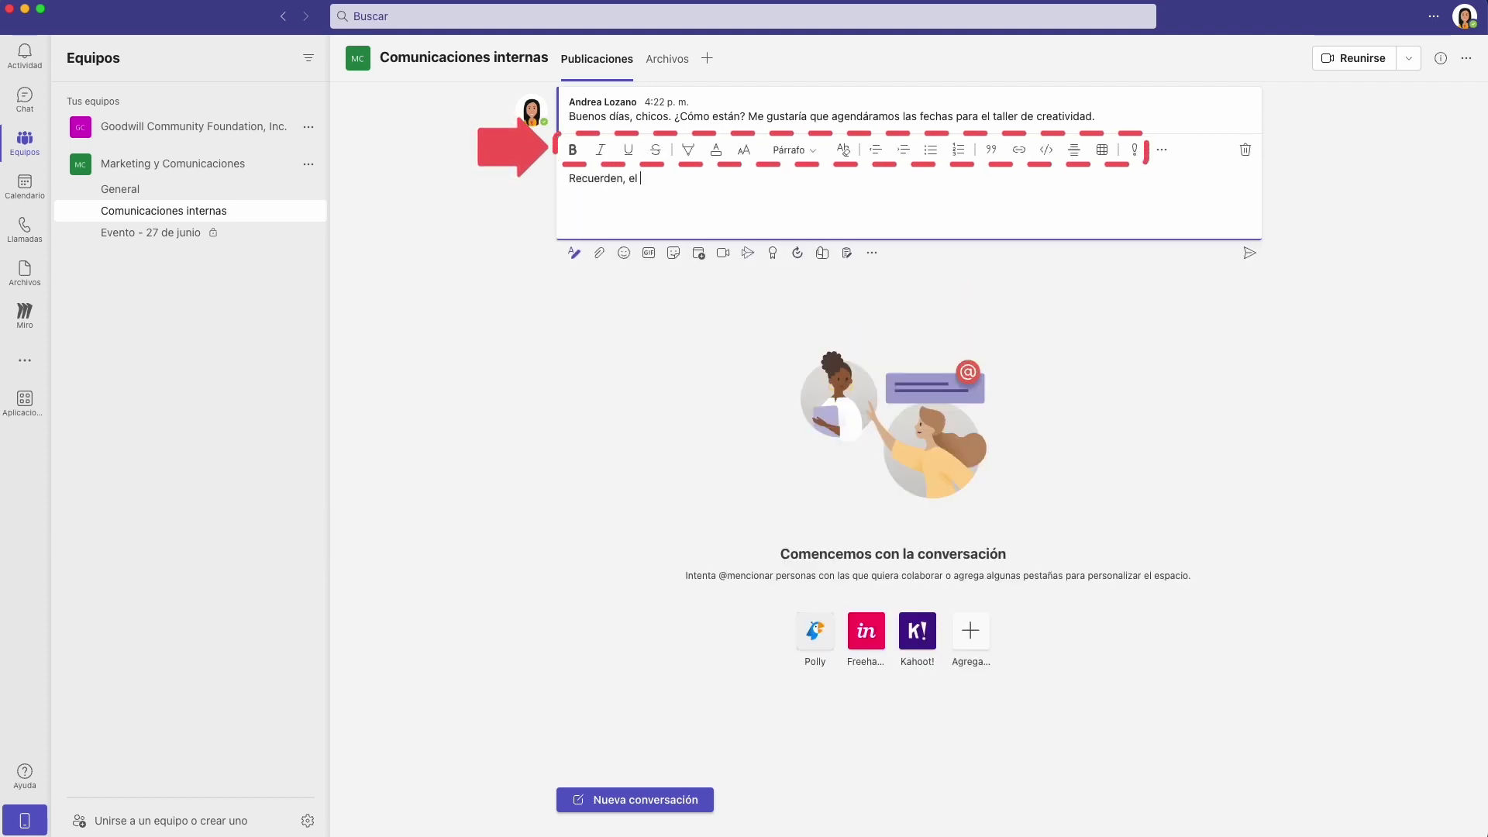
type("taller es voluntario.")
left_click_drag(735, 179, 748, 180)
left_click(572, 149)
left_click(687, 150)
left_click(575, 180)
left_click(687, 149)
left_click(695, 113)
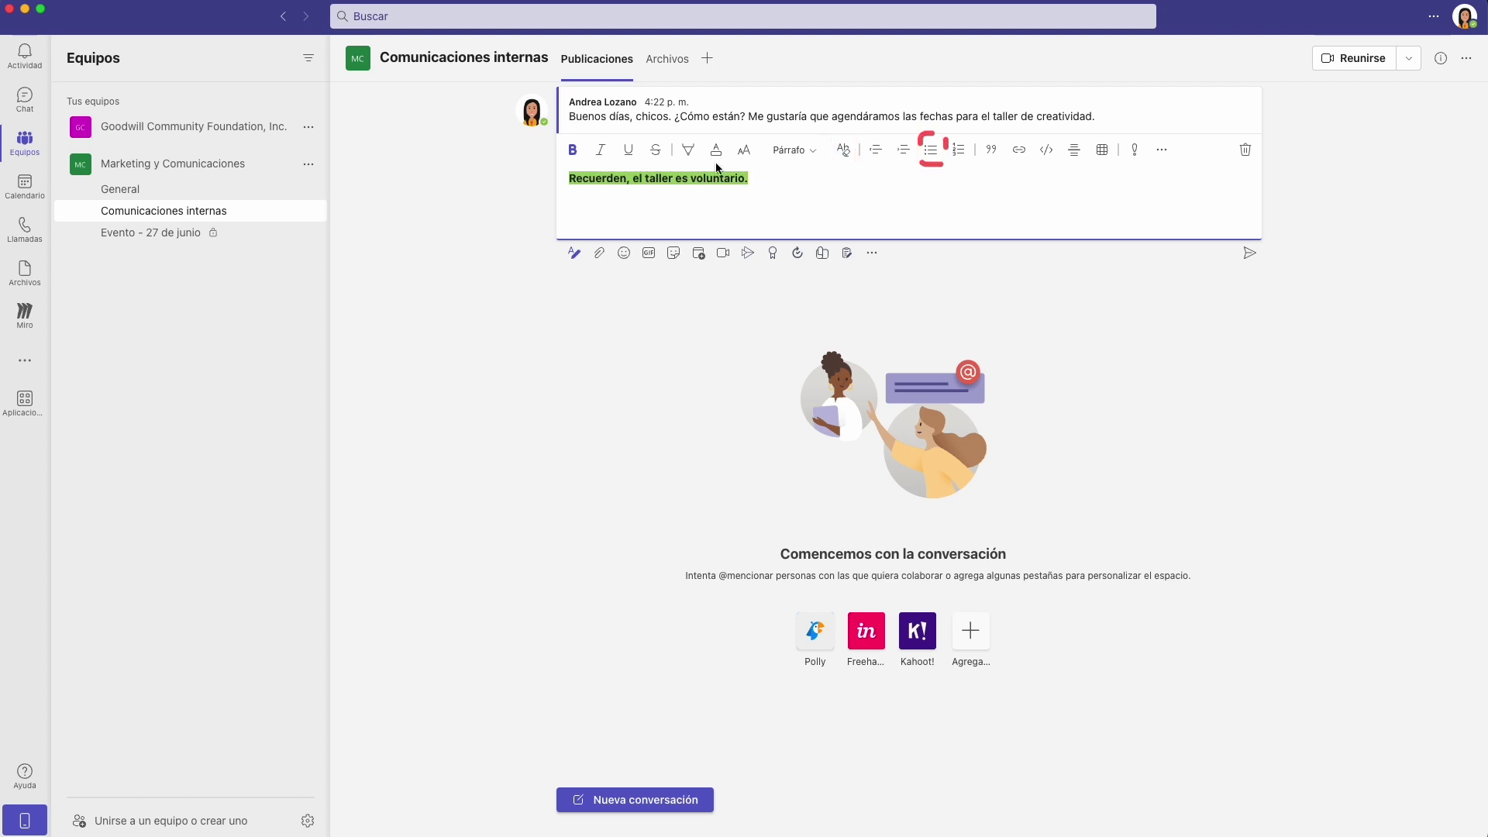
left_click(933, 149)
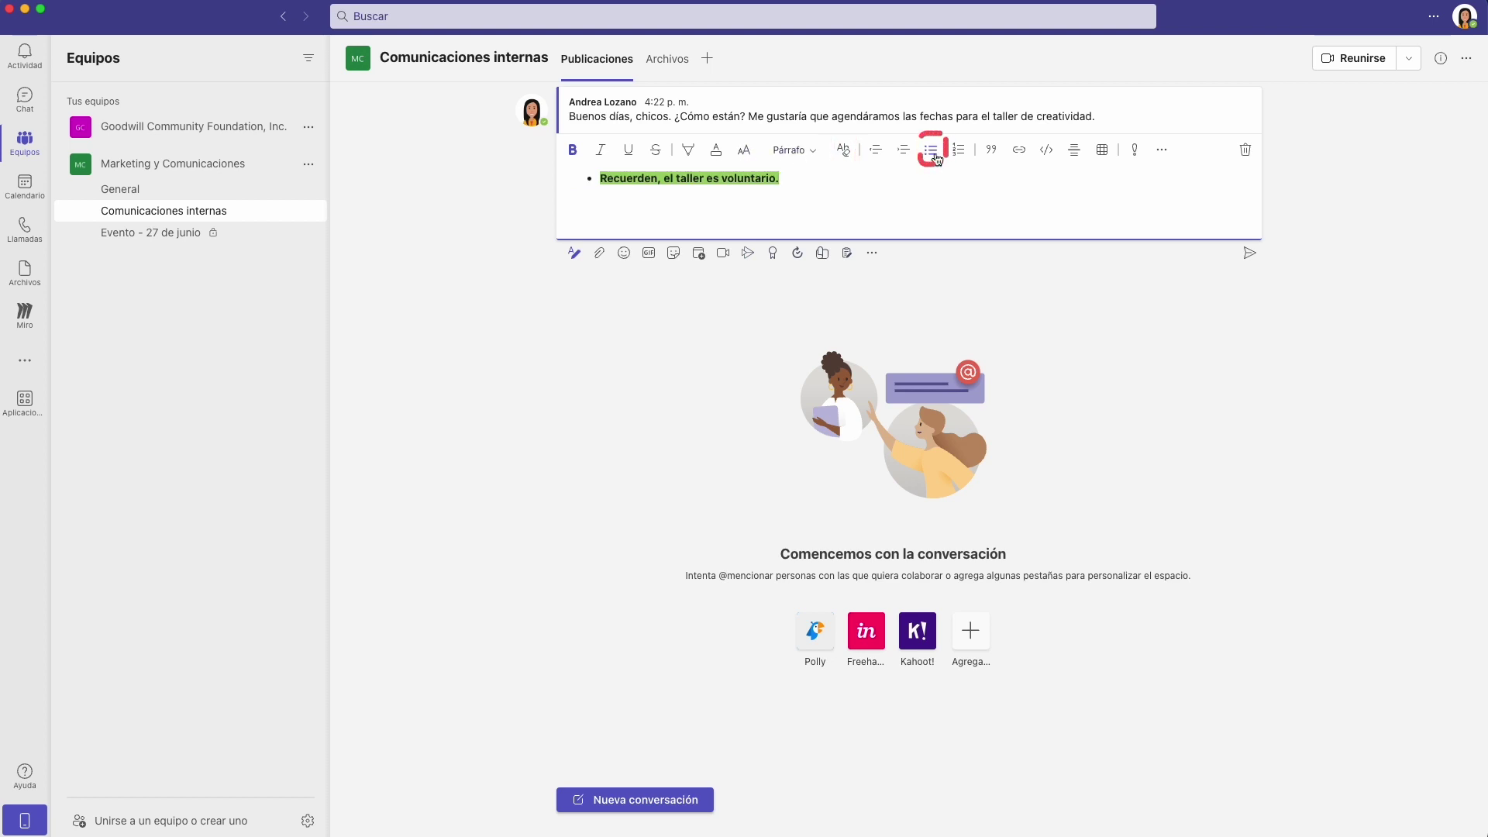
Add a three-by-two table starting with 'Lunes' and post the formatted reply.
left_click(1104, 158)
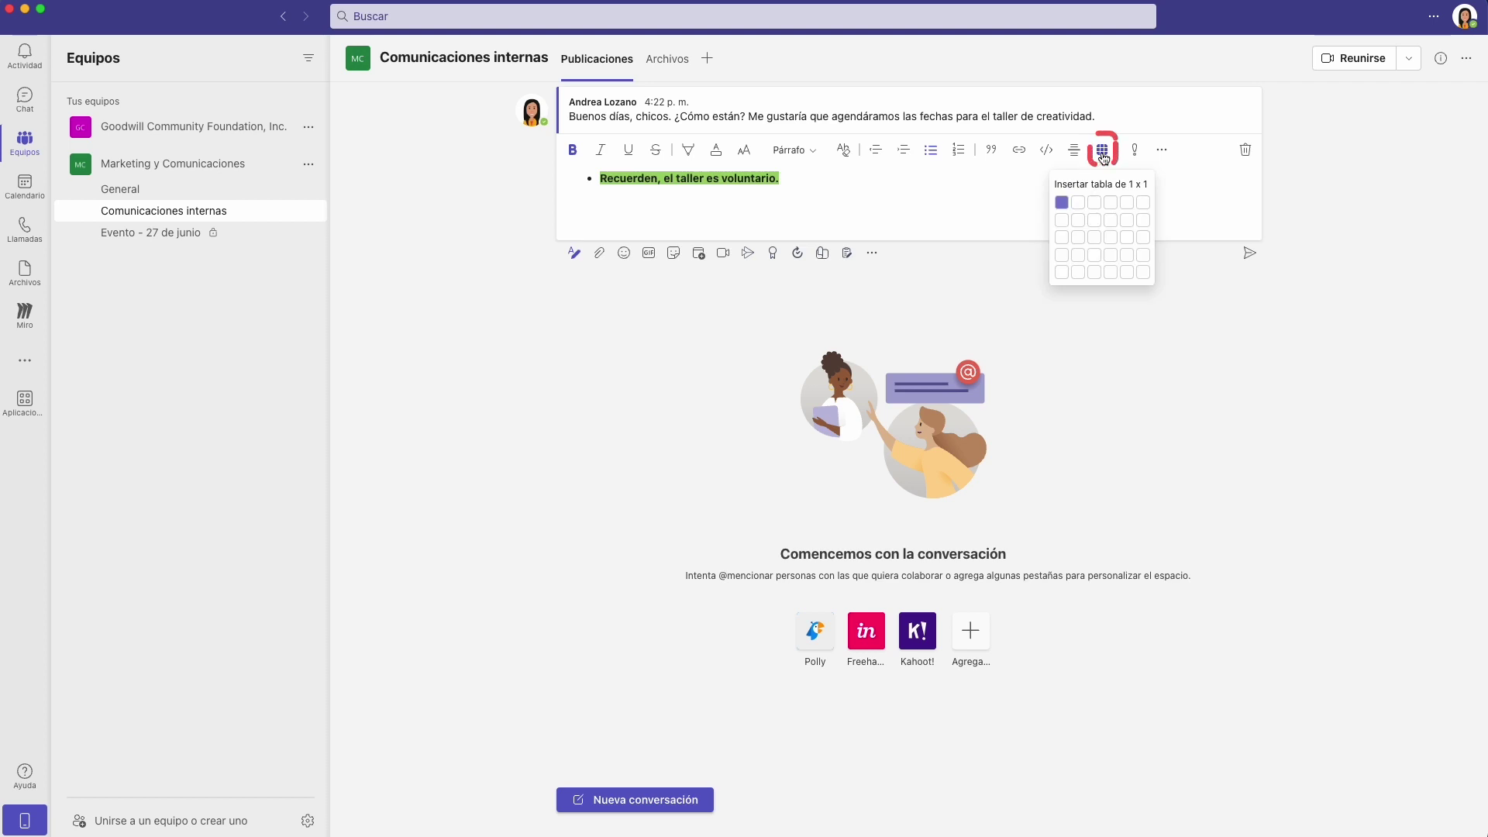
left_click(1093, 223)
type("Lunes")
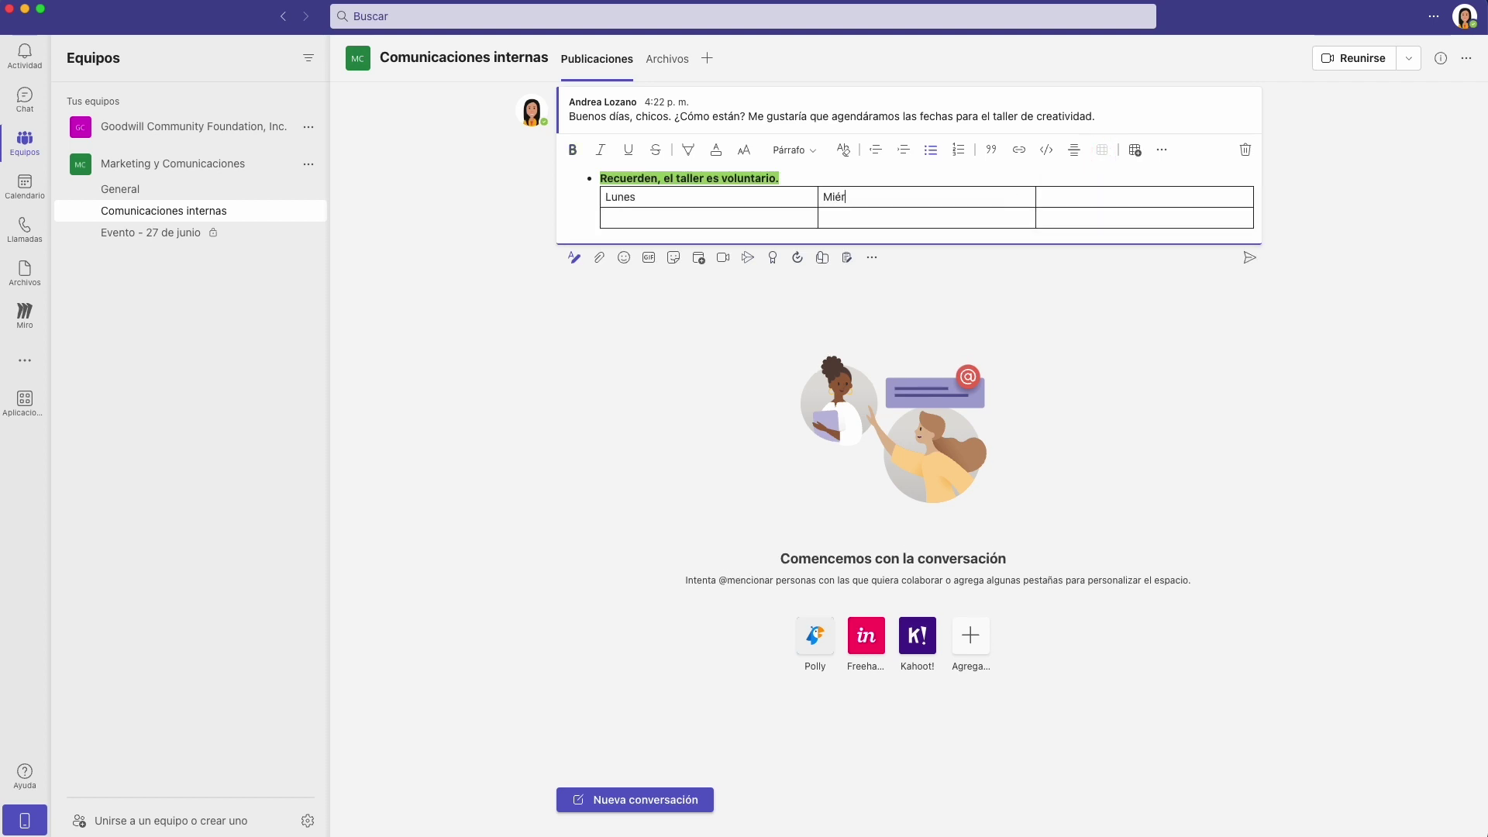
left_click(1249, 258)
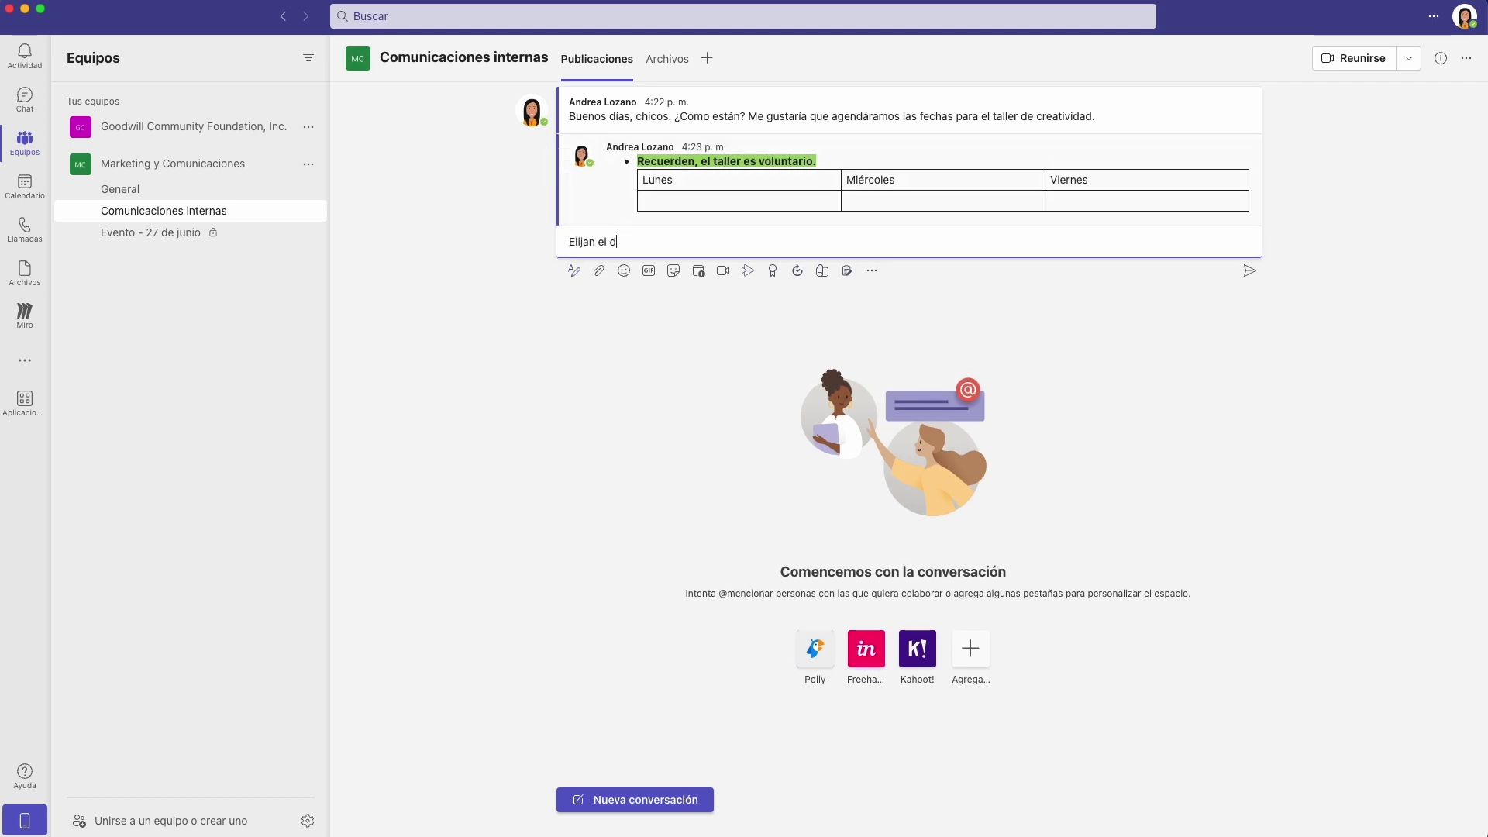
Post a follow-up reply in the thread asking everyone to pick a day.
type(".")
key("Return")
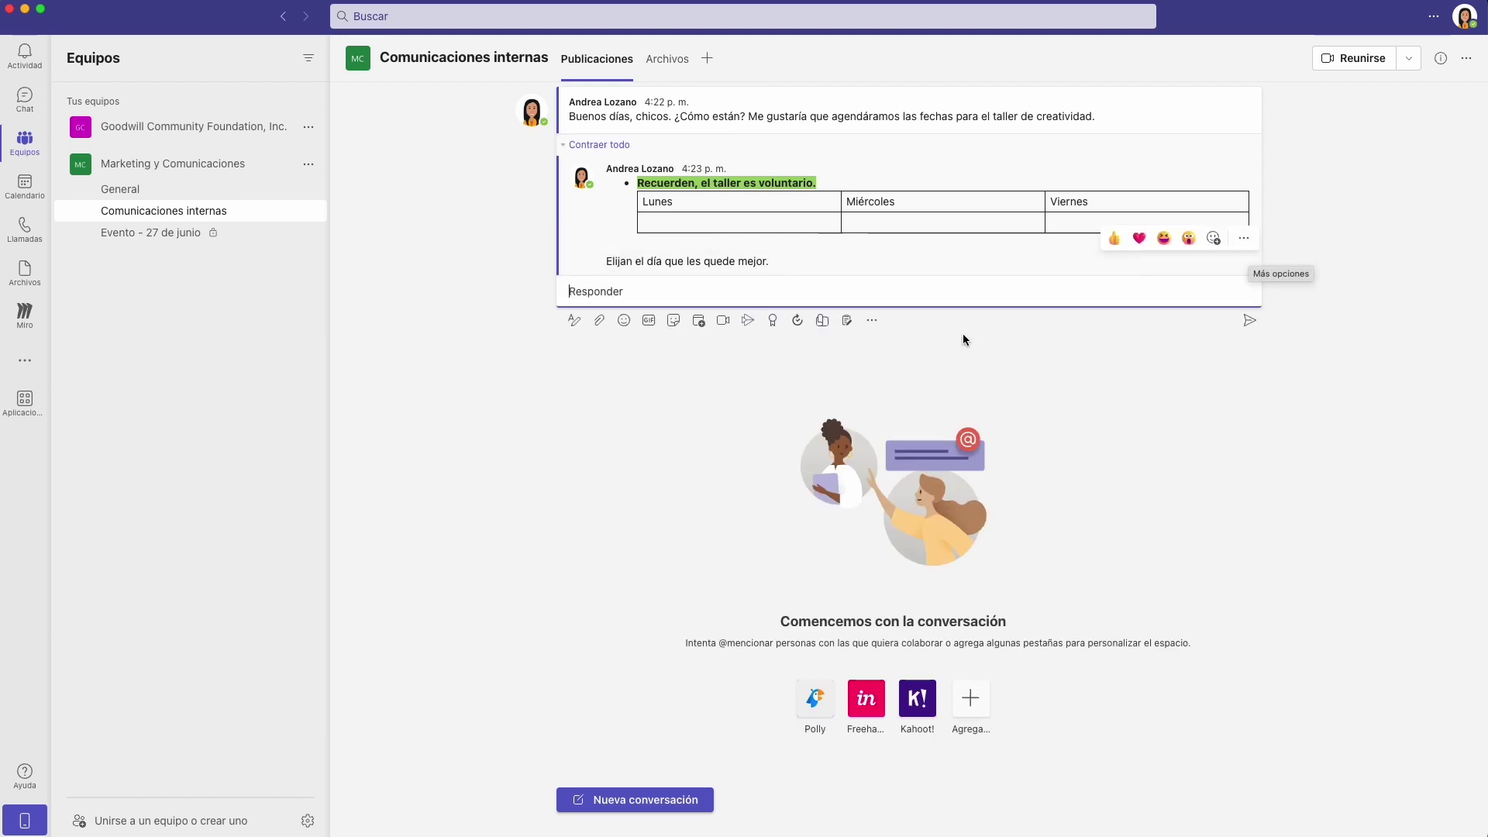
left_click(599, 321)
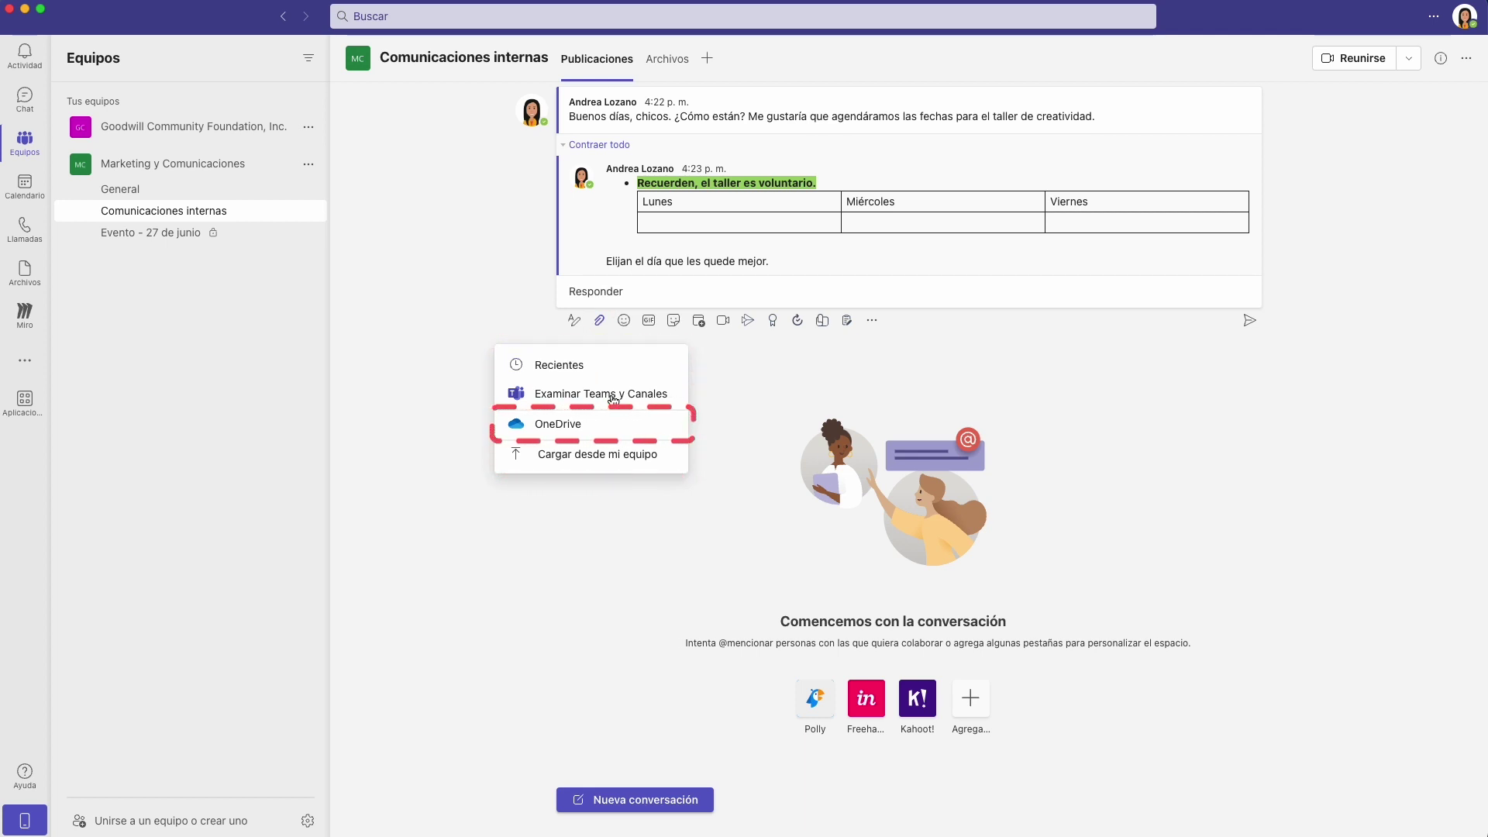
left_click(636, 457)
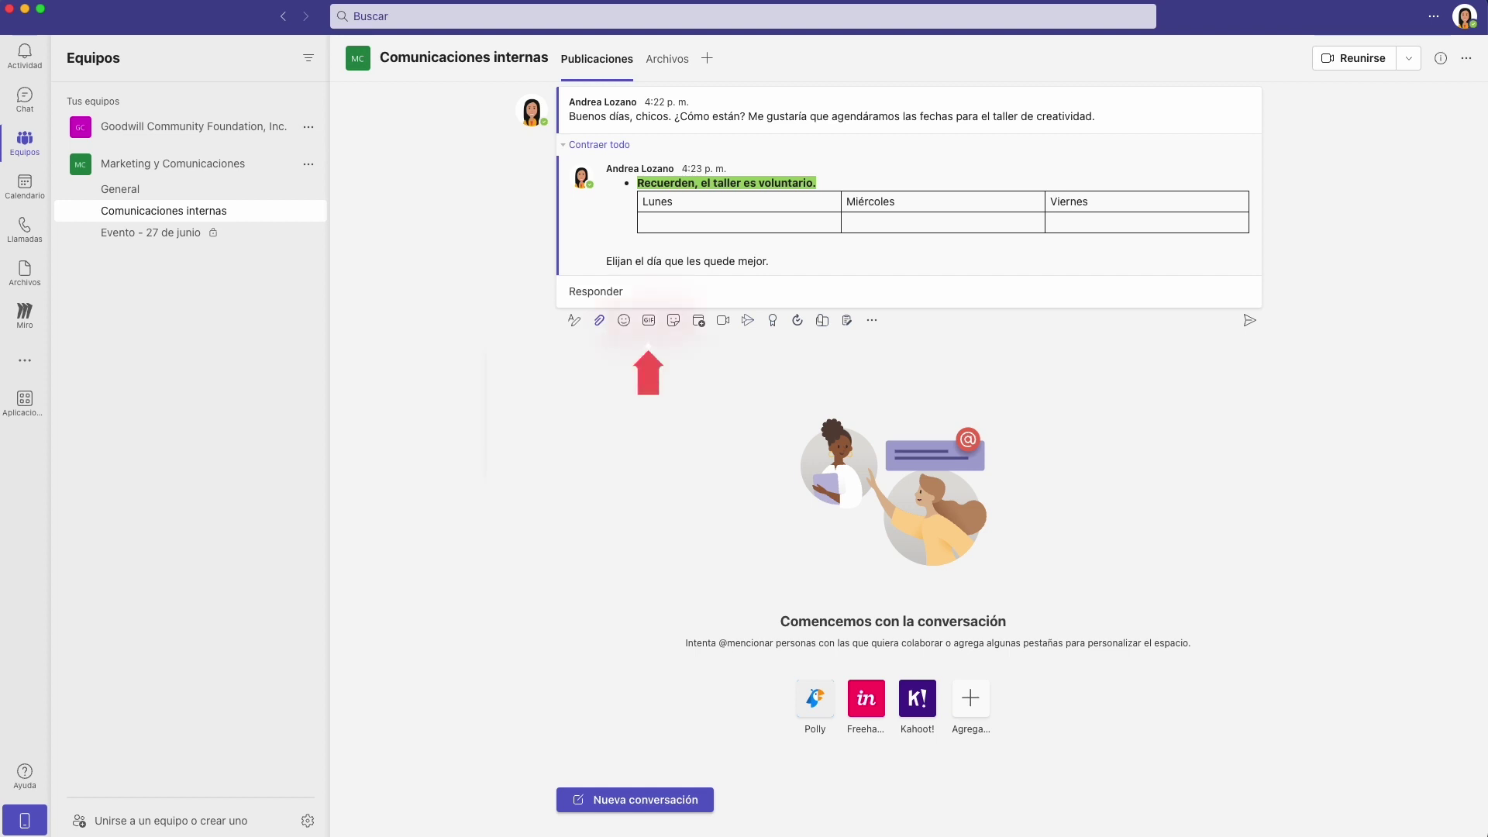
left_click(624, 324)
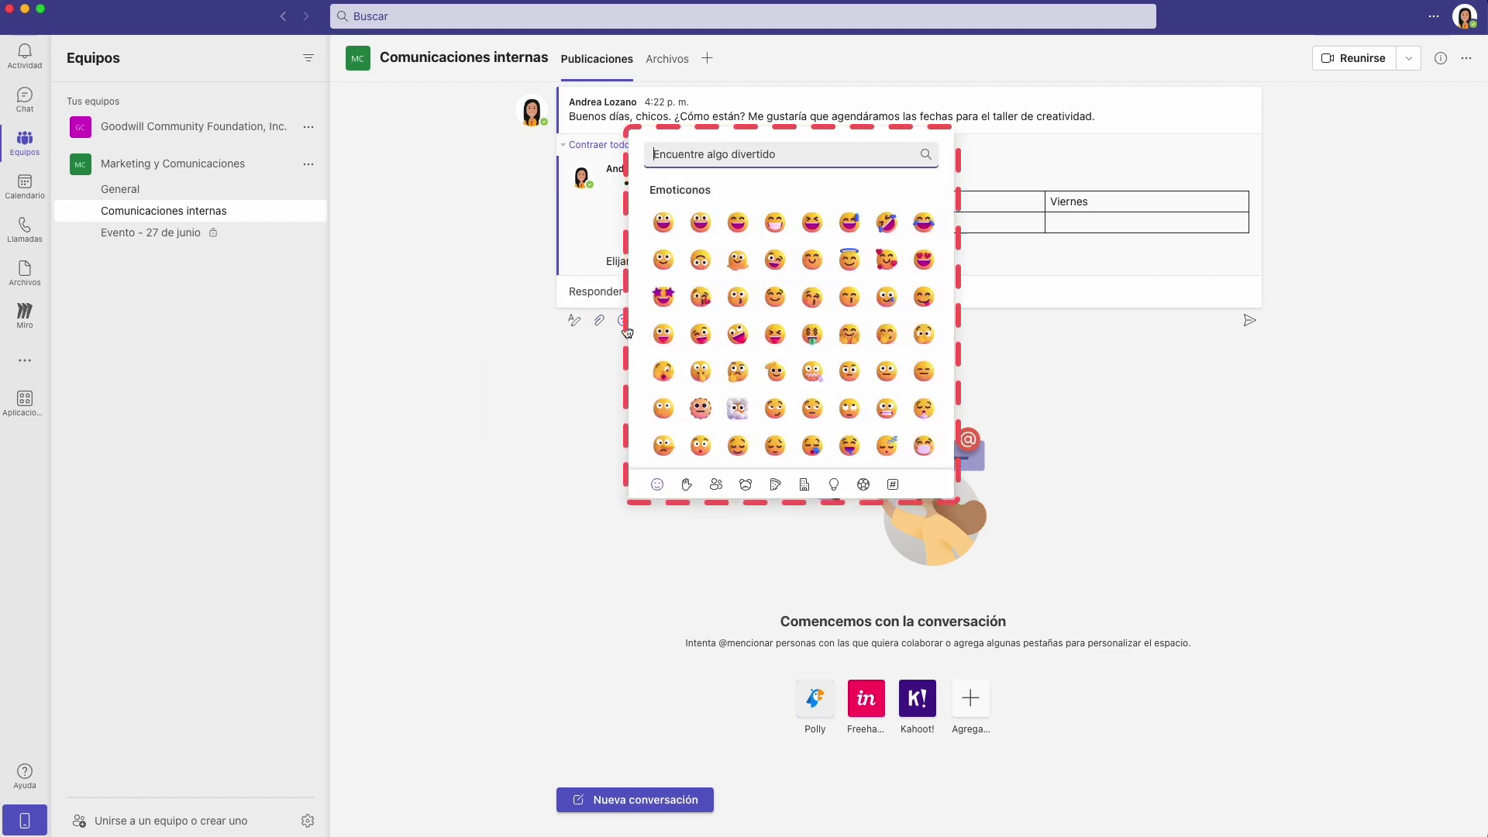
left_click(651, 334)
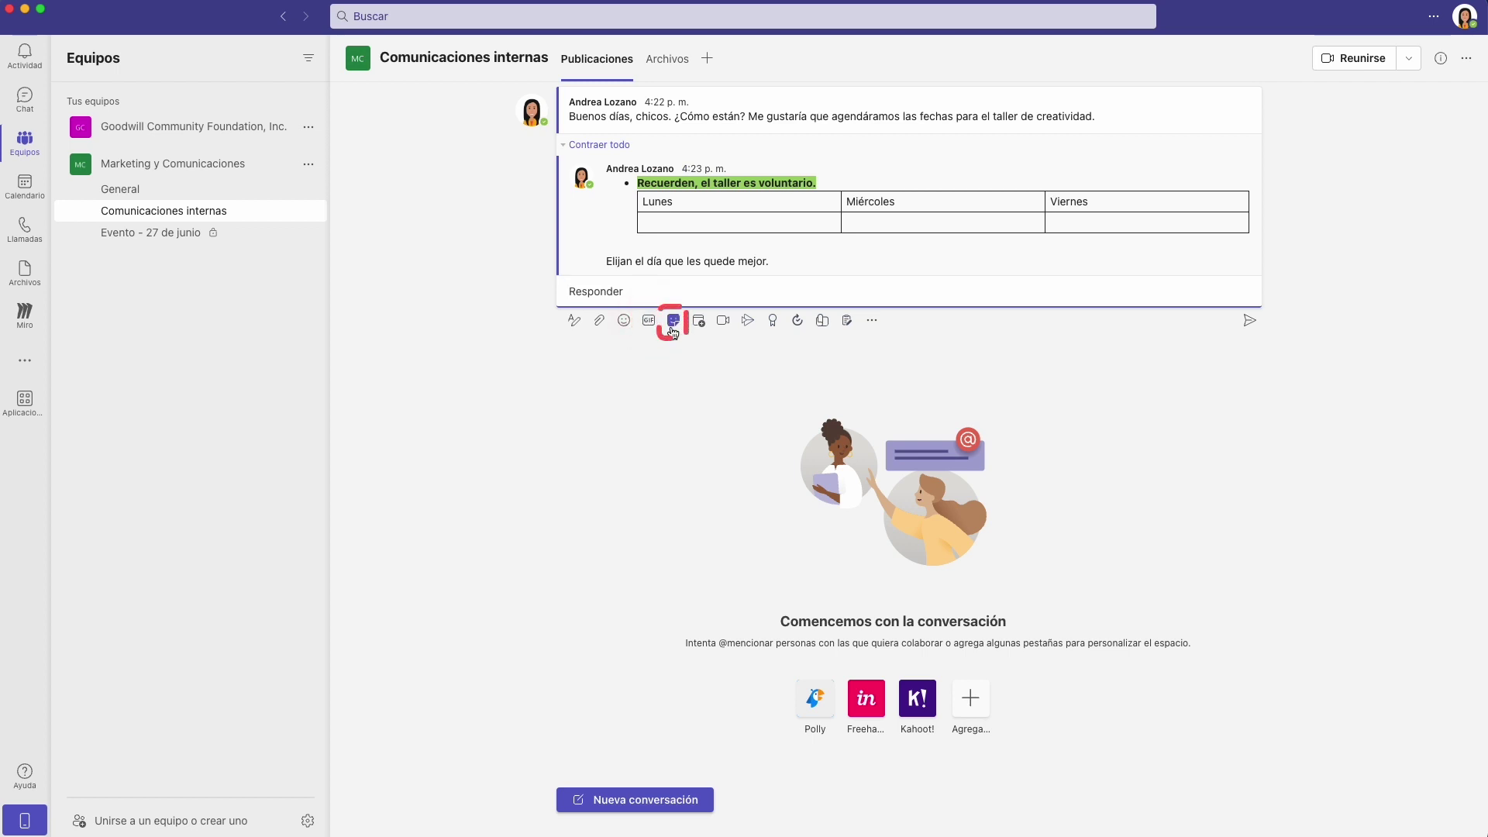
left_click(773, 323)
left_click(690, 371)
left_click(631, 289)
type("Bibiana")
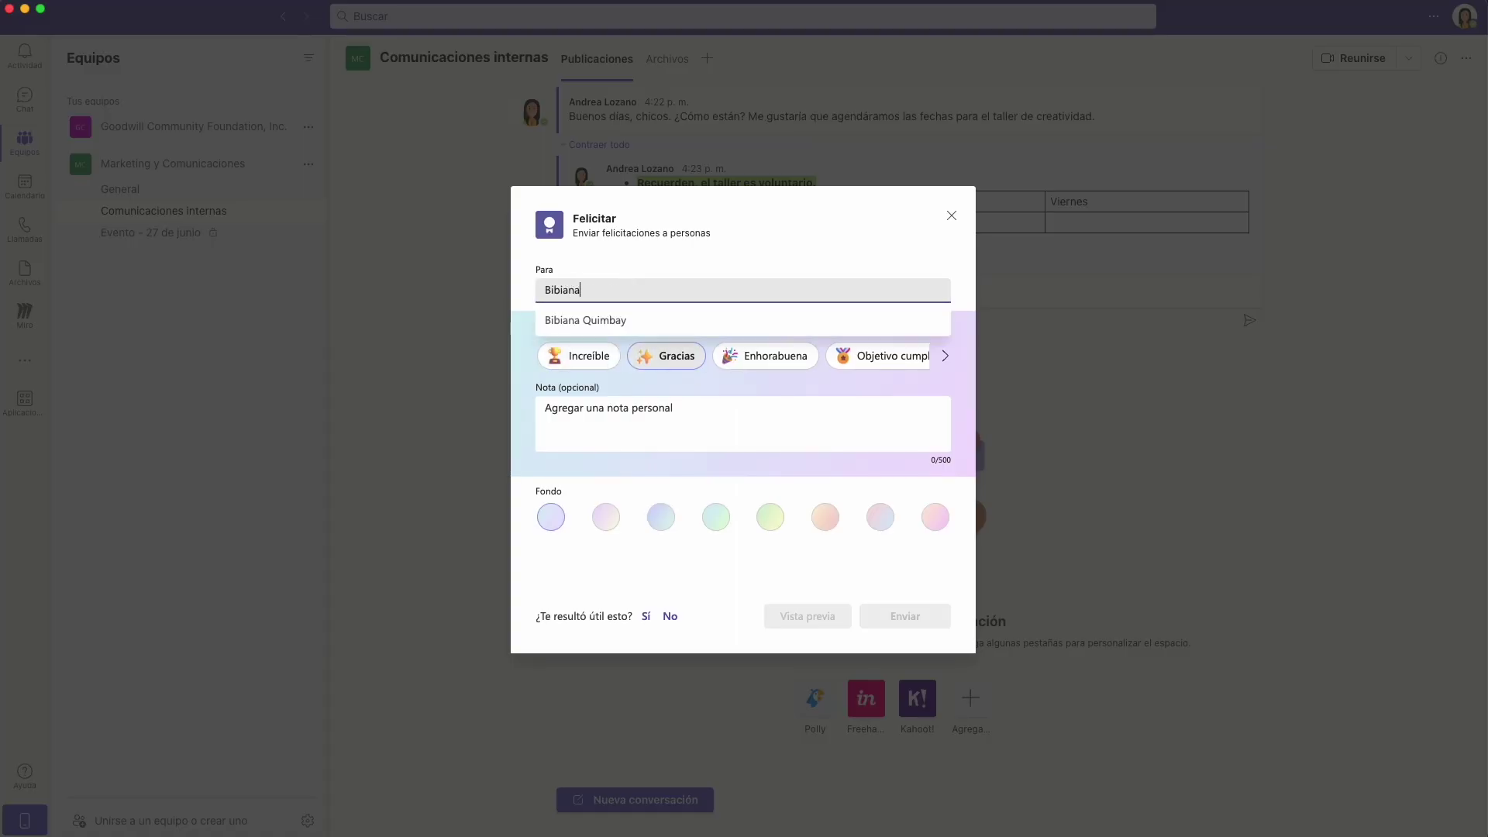
left_click(648, 318)
left_click(922, 616)
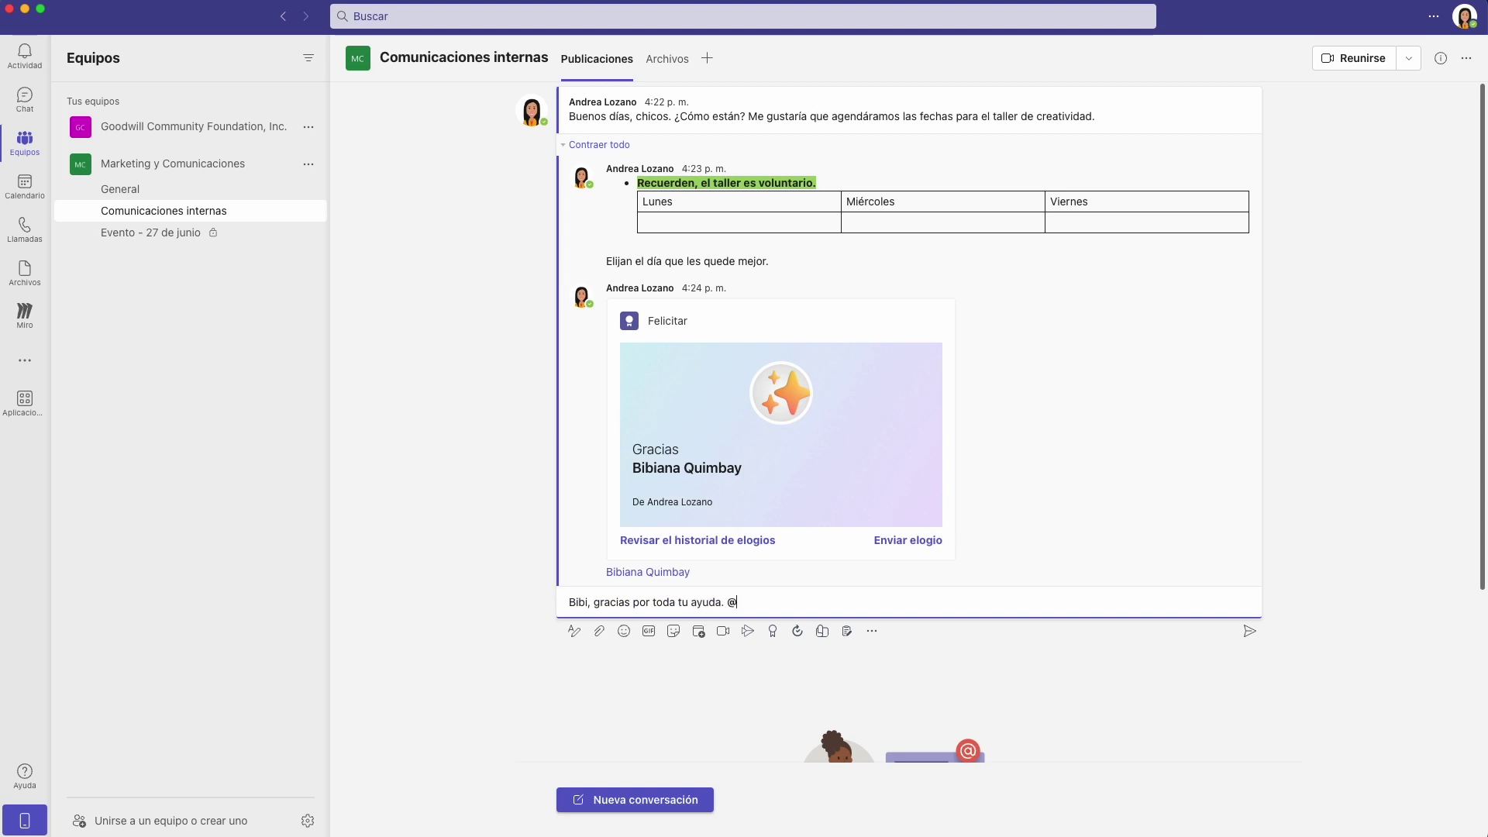
type("B")
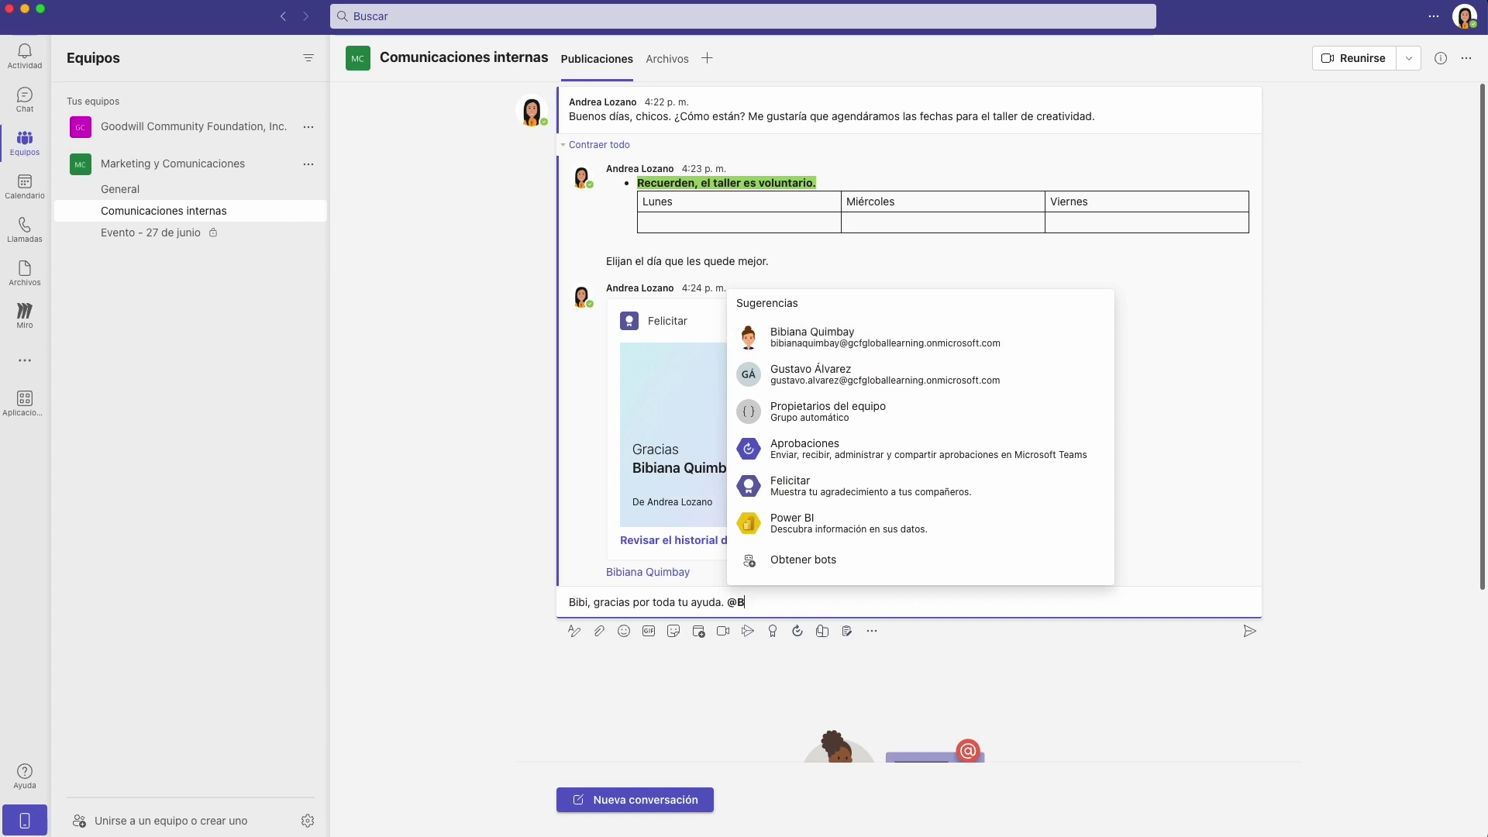
left_click(973, 542)
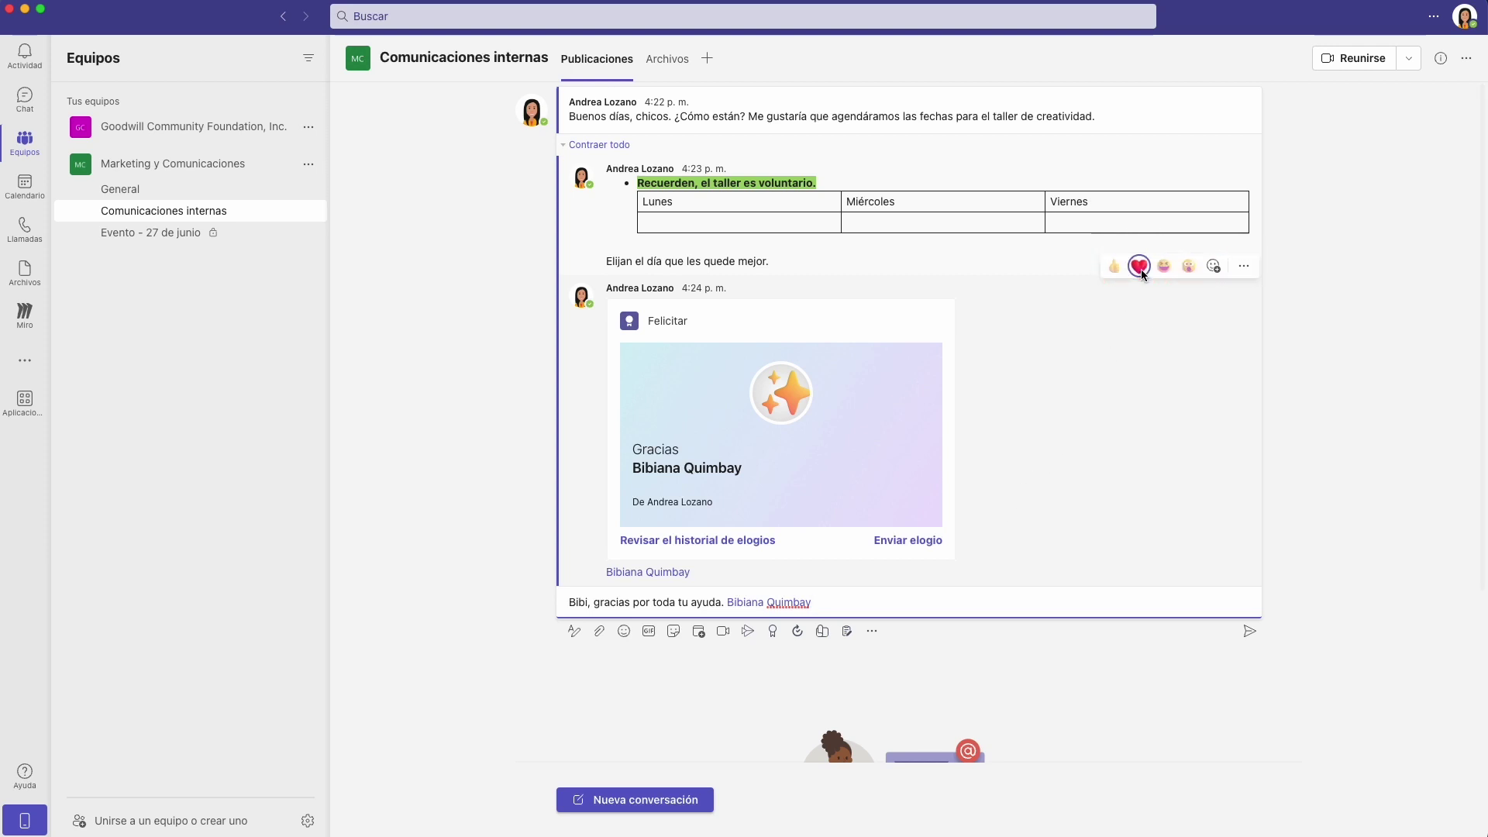
React with a heart to the praise card post.
left_click(1140, 266)
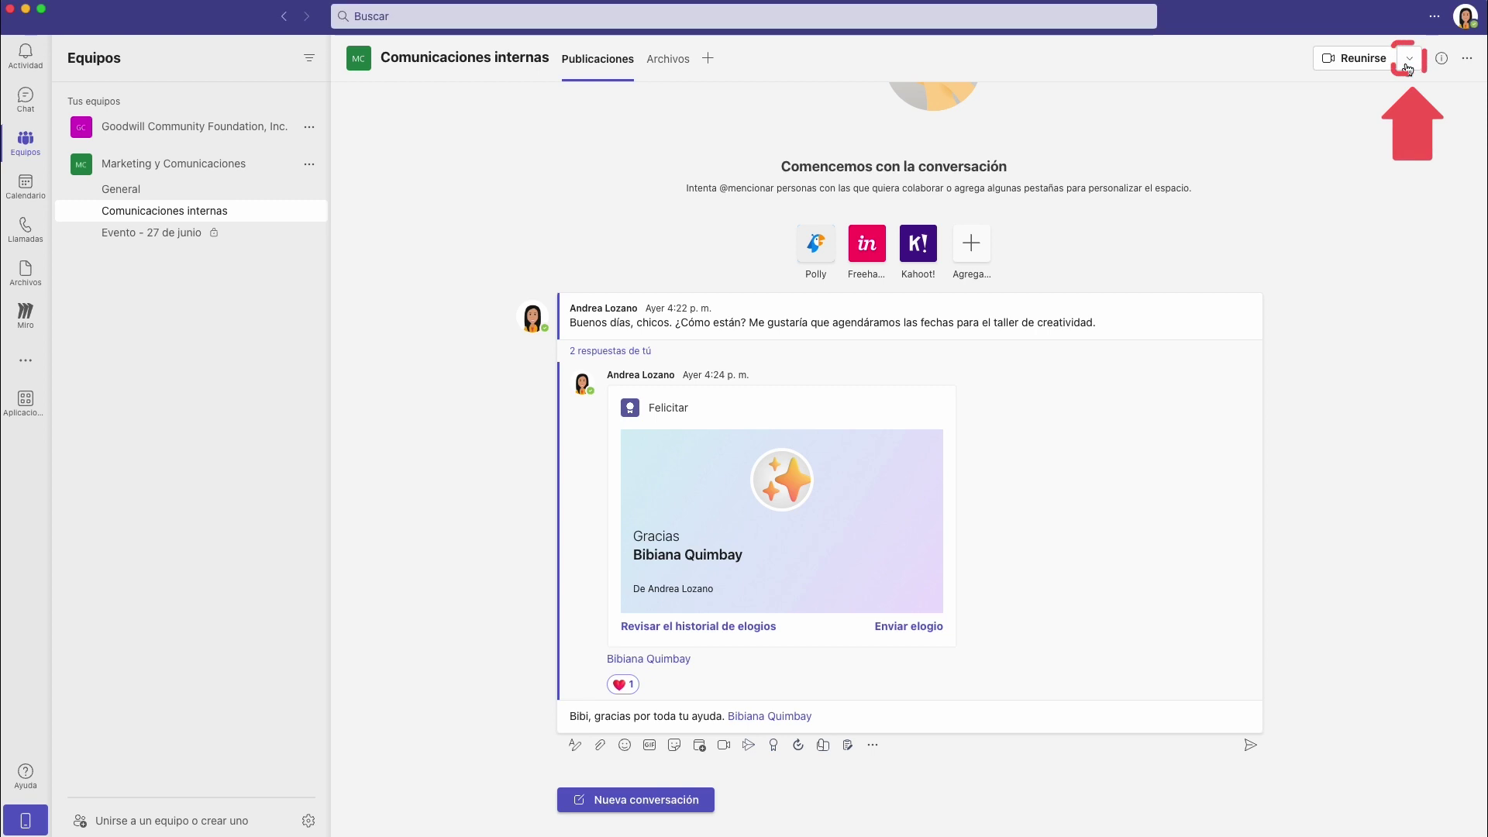
Start a Reunirse ahora meeting in the Comunicaciones internas channel.
left_click(1408, 62)
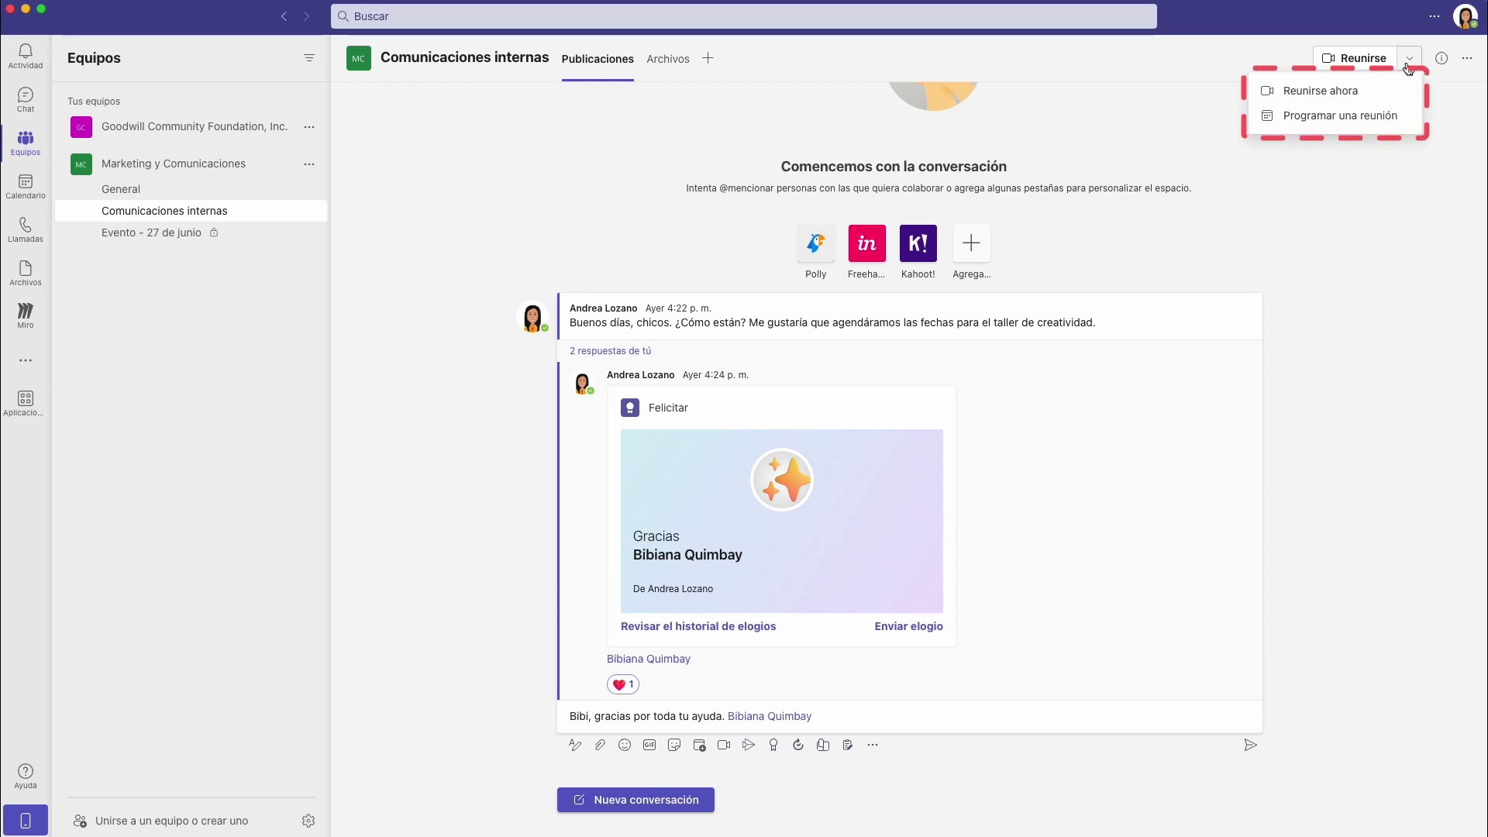
left_click(1382, 90)
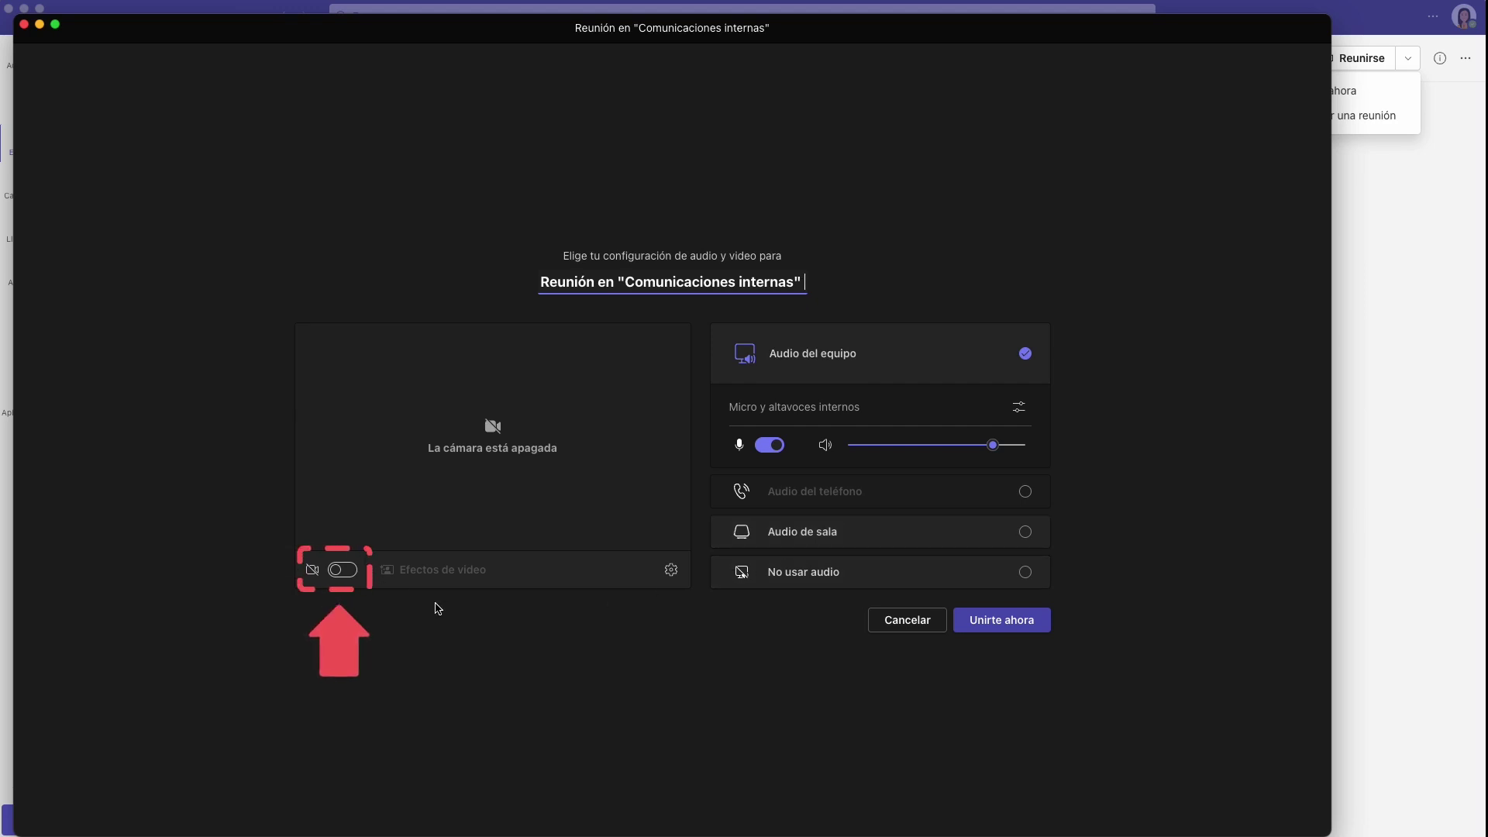
Turn the camera on, lower the speaker volume slightly, and join via Unirte ahora.
left_click(351, 574)
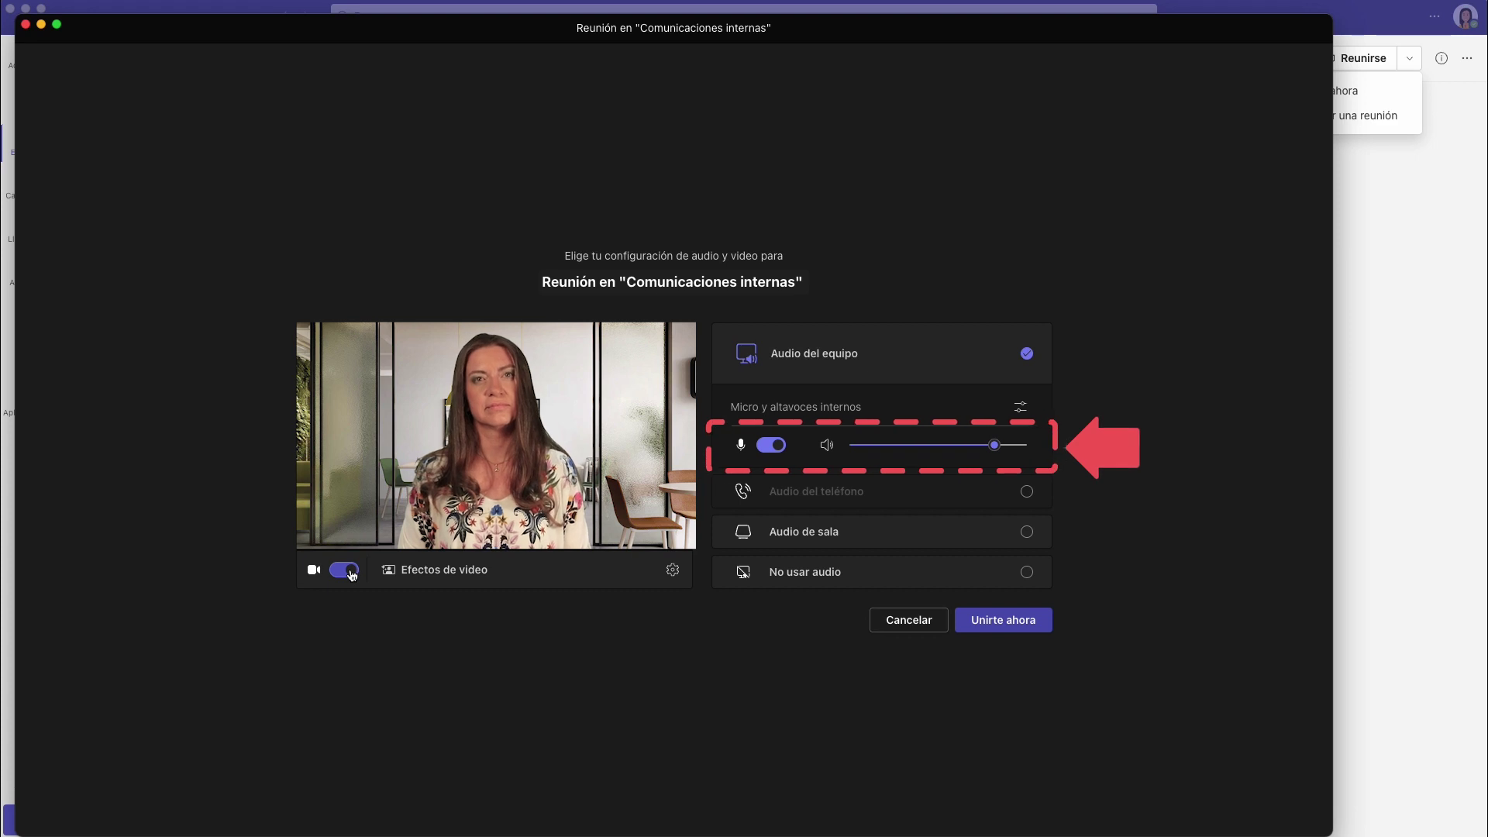
mouse_move(995, 445)
left_mouse_down()
mouse_move(915, 448)
mouse_move(979, 452)
left_mouse_up()
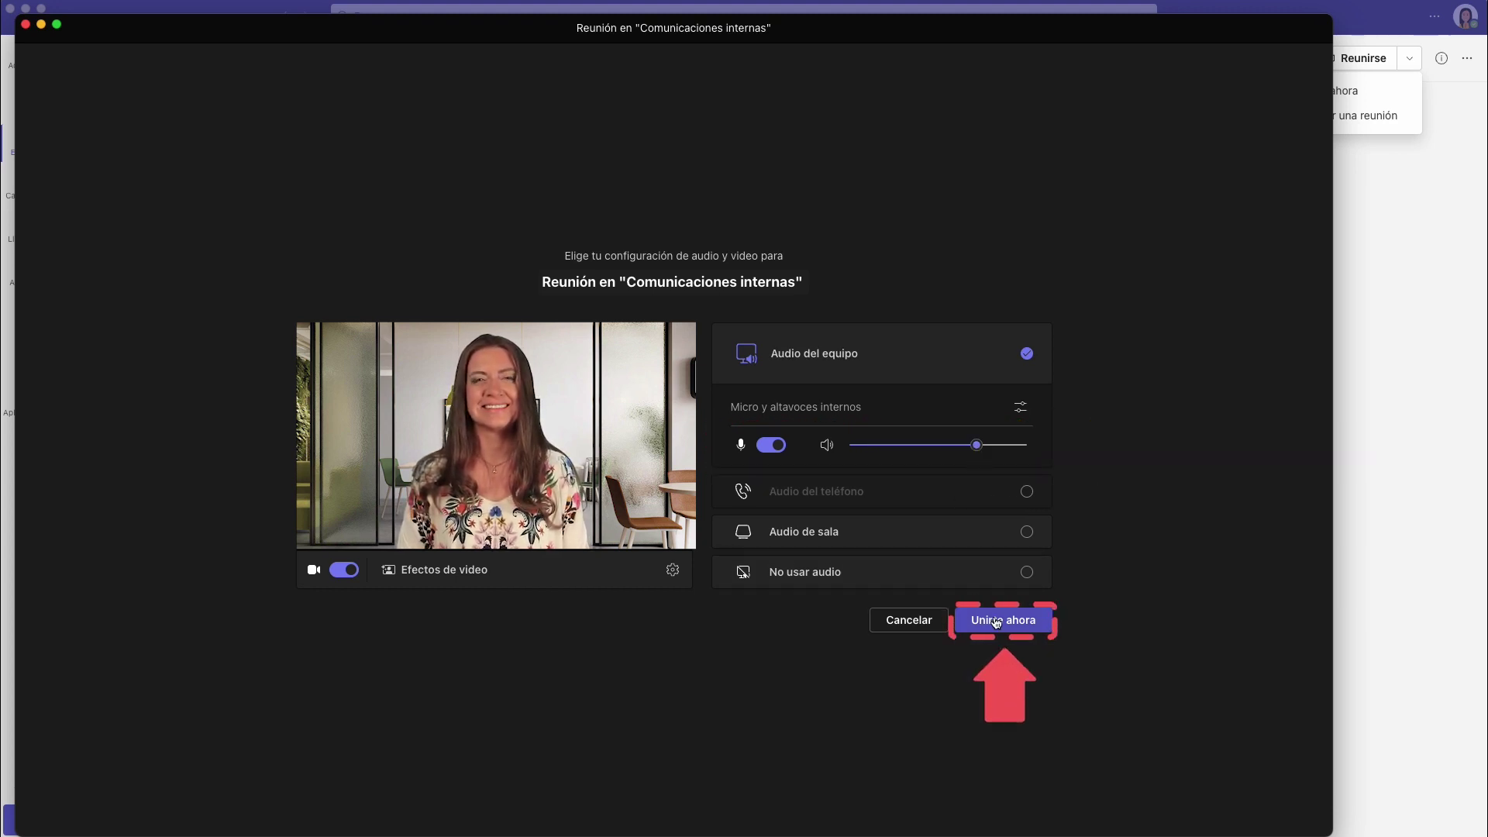
left_click(1048, 628)
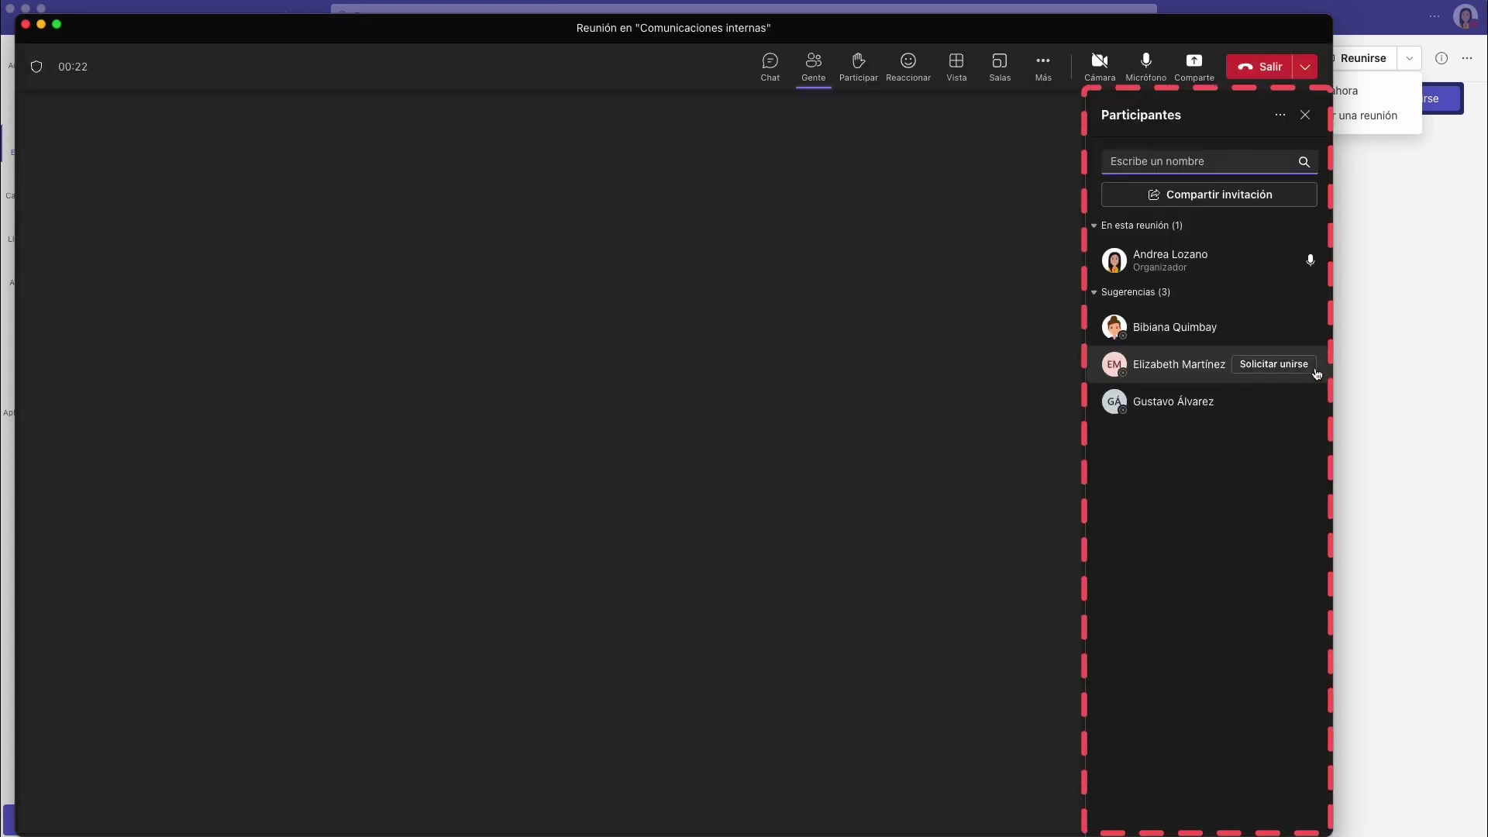
Send a Solicitar unirse request to a suggested colleague from Agregar participantes.
left_click(1315, 368)
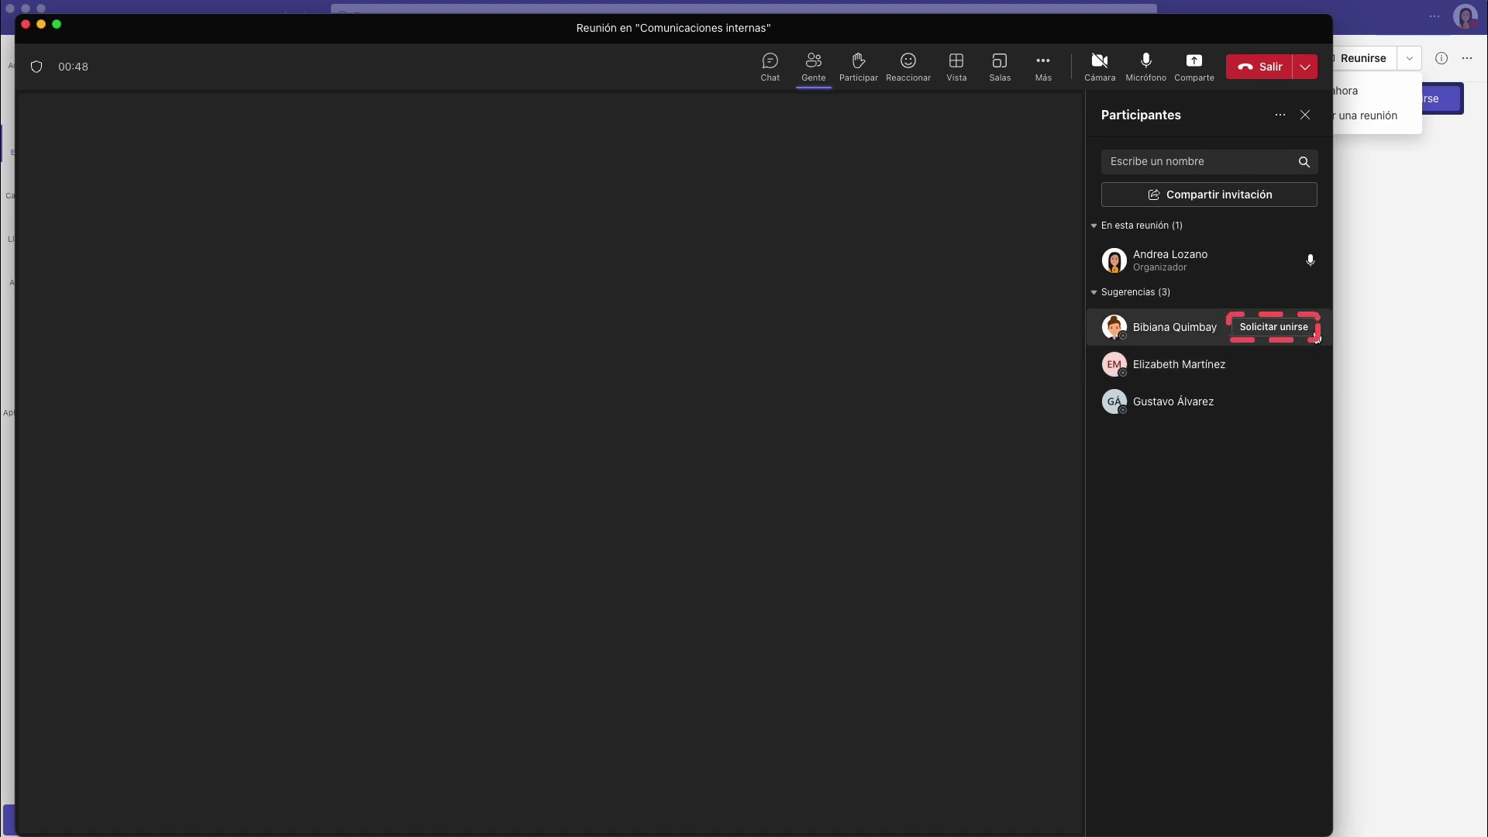
left_click(1316, 336)
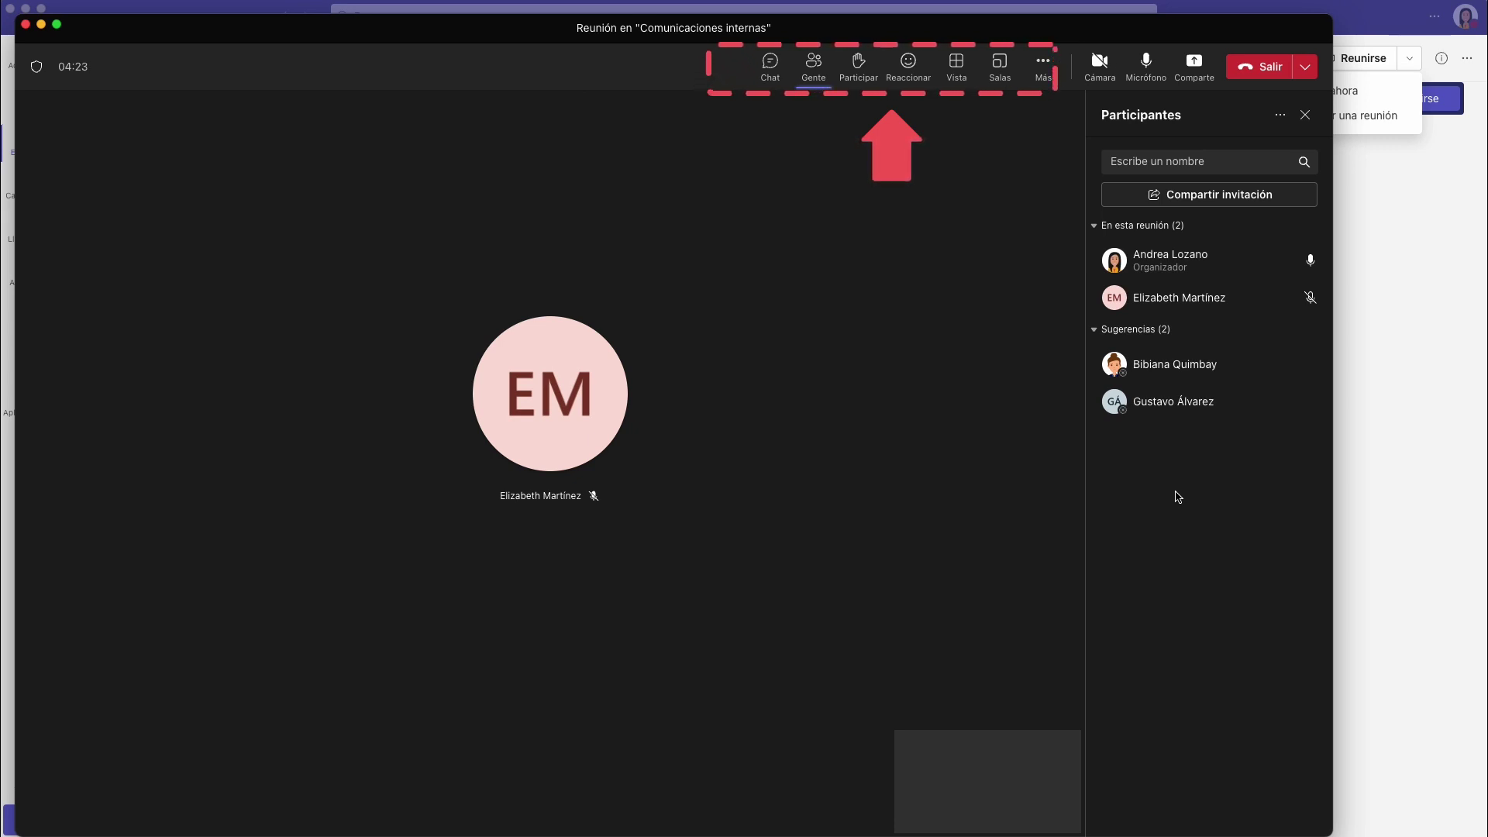
Send 'Buenos días!' in the meeting chat, then go back to the Gente participant list.
left_click(776, 75)
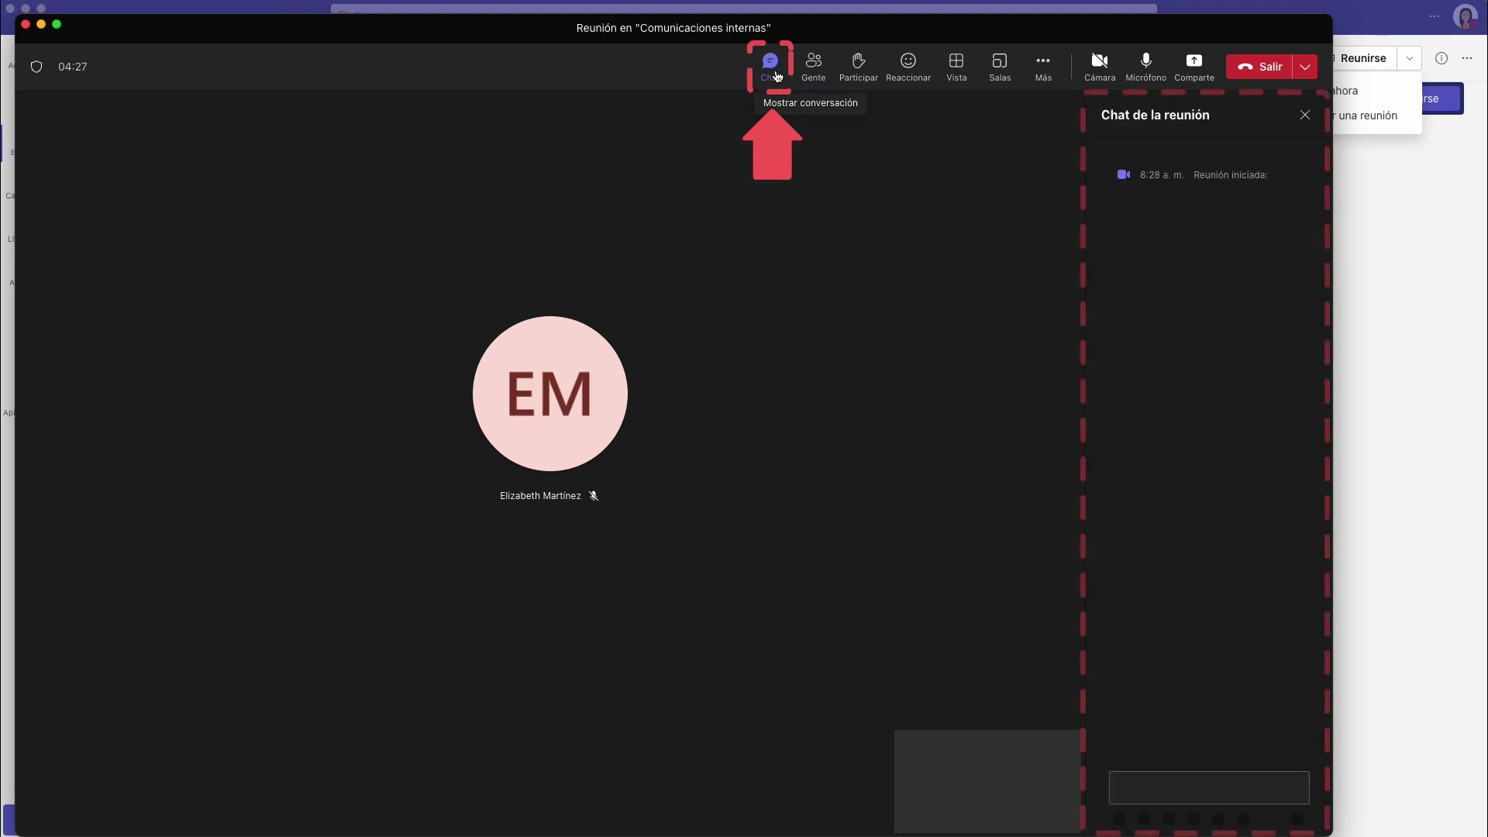
type("Buenos días!")
key("Return")
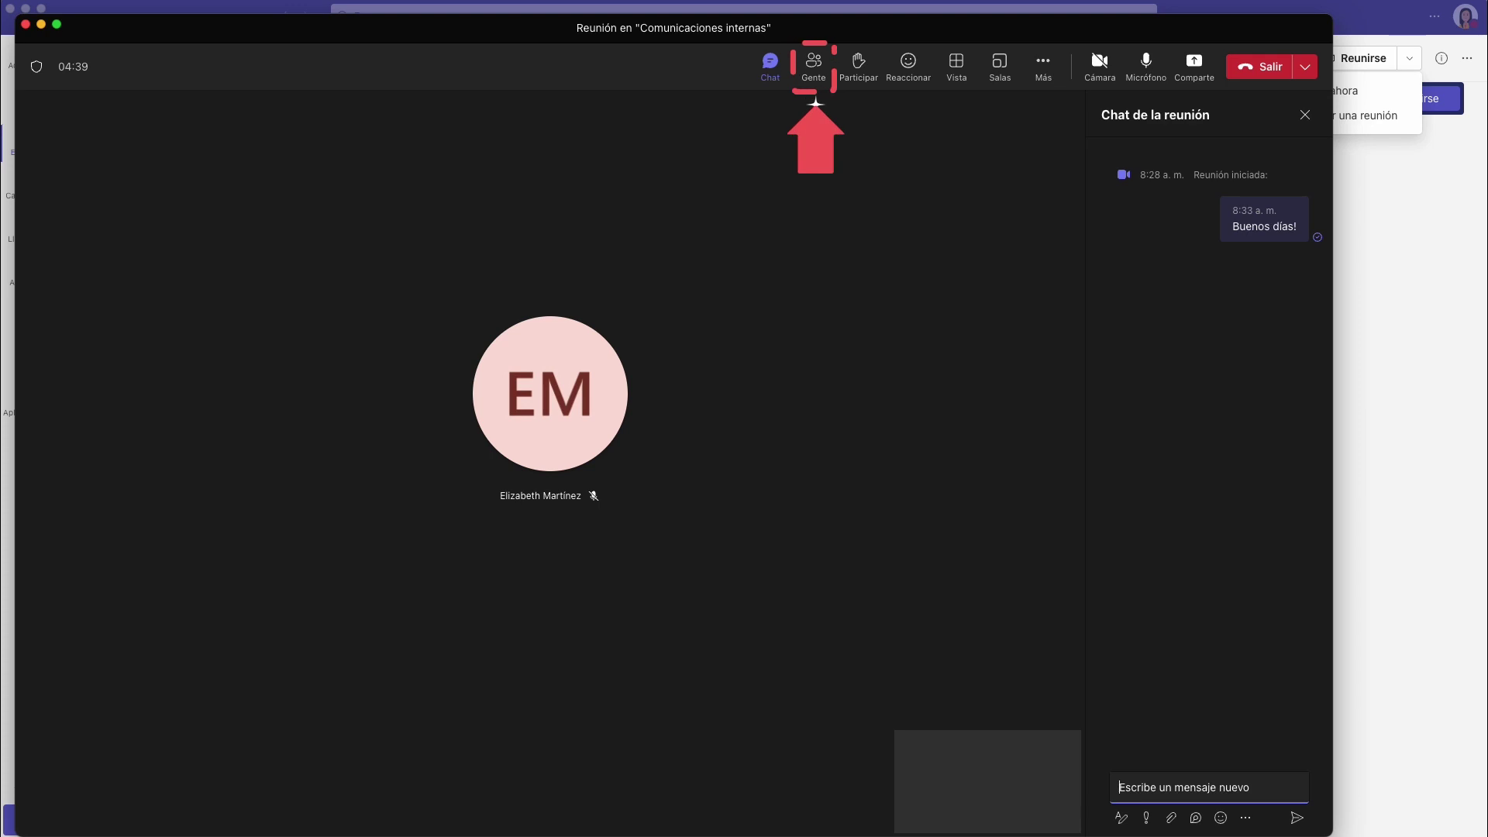
left_click(814, 67)
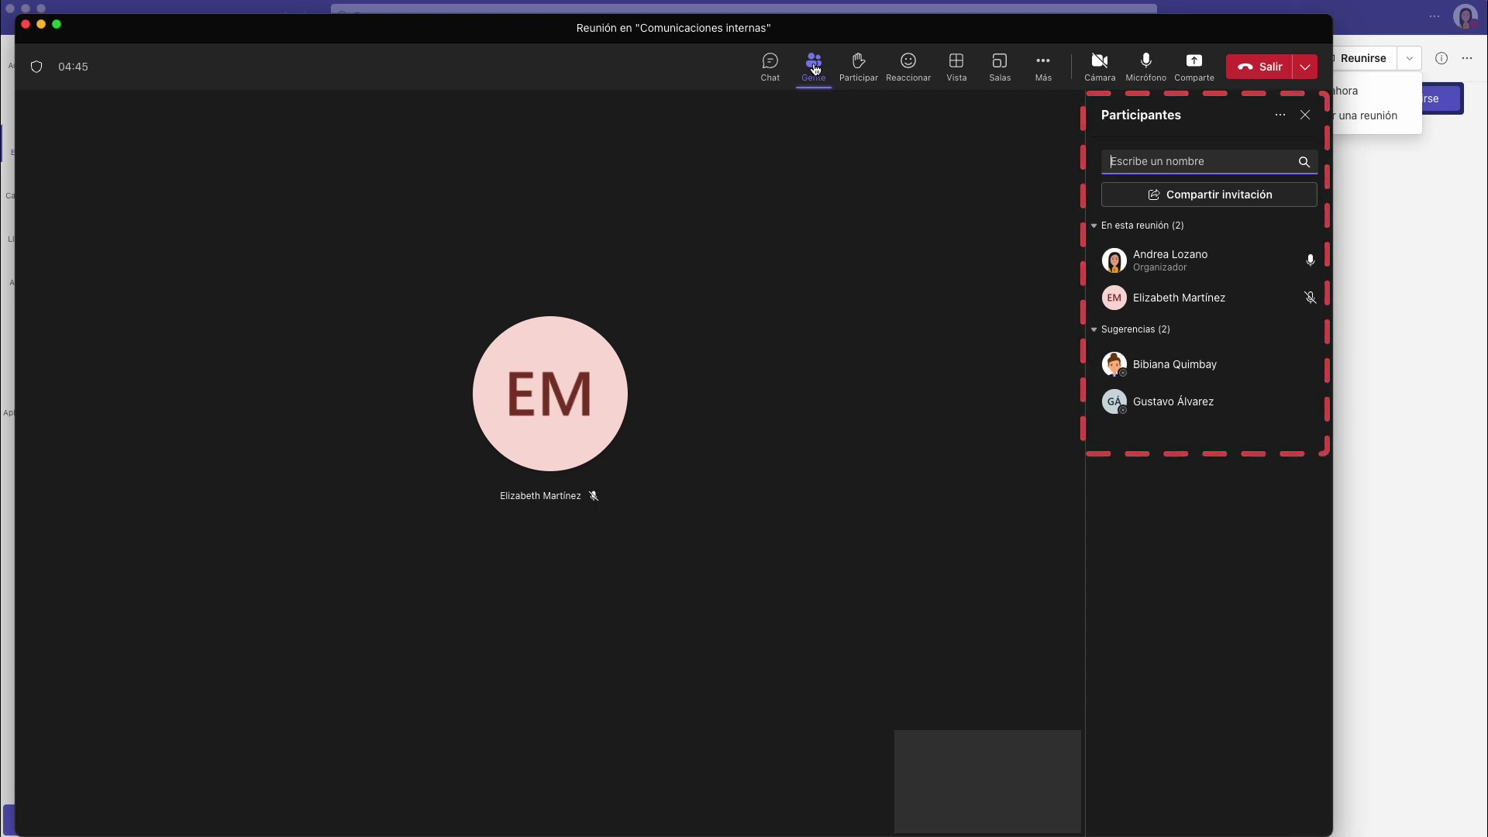
Raise a hand in the meeting and send a clap reaction.
left_click(861, 68)
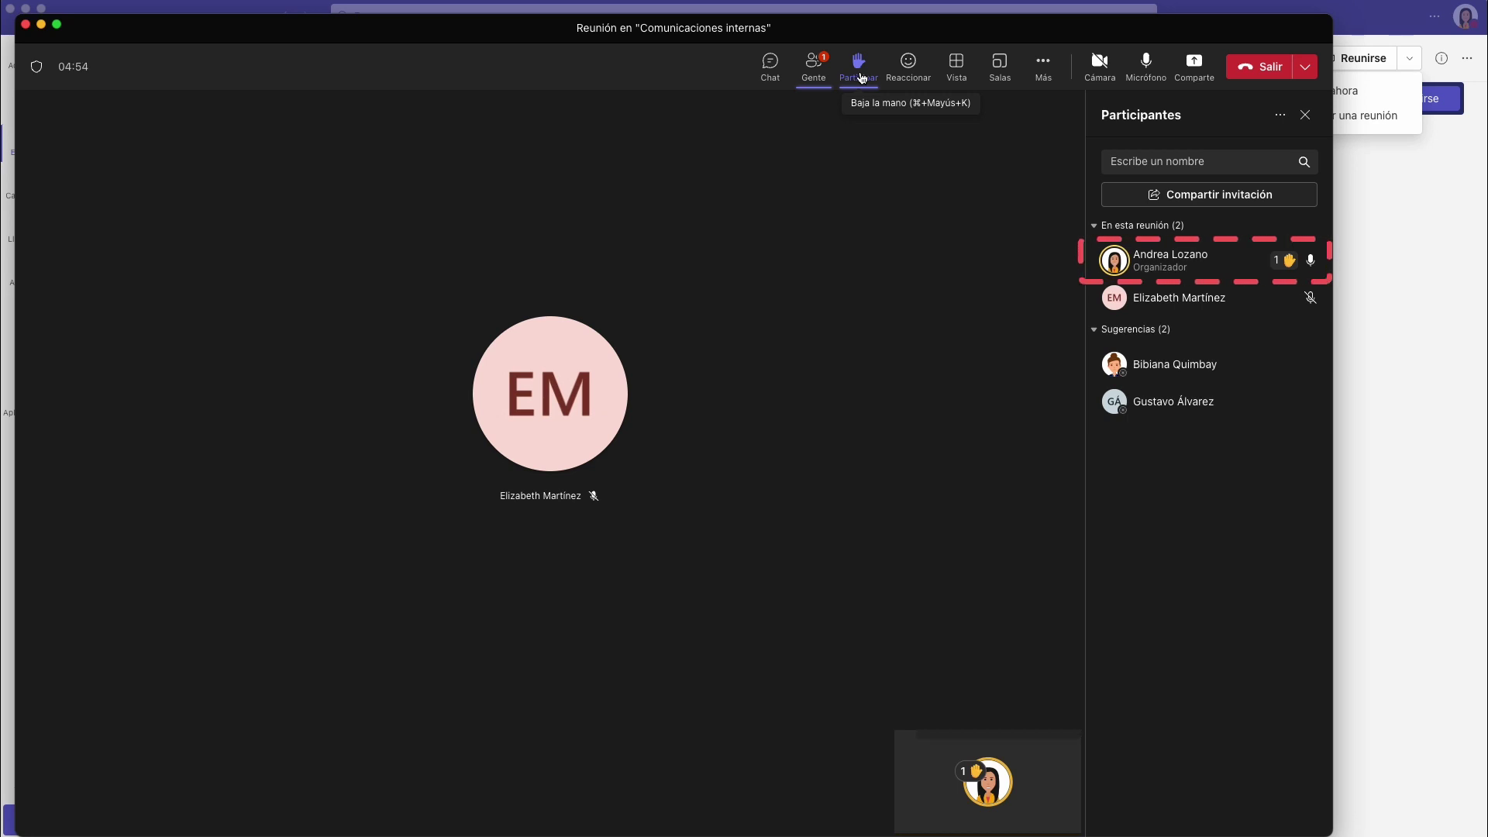
left_click(912, 85)
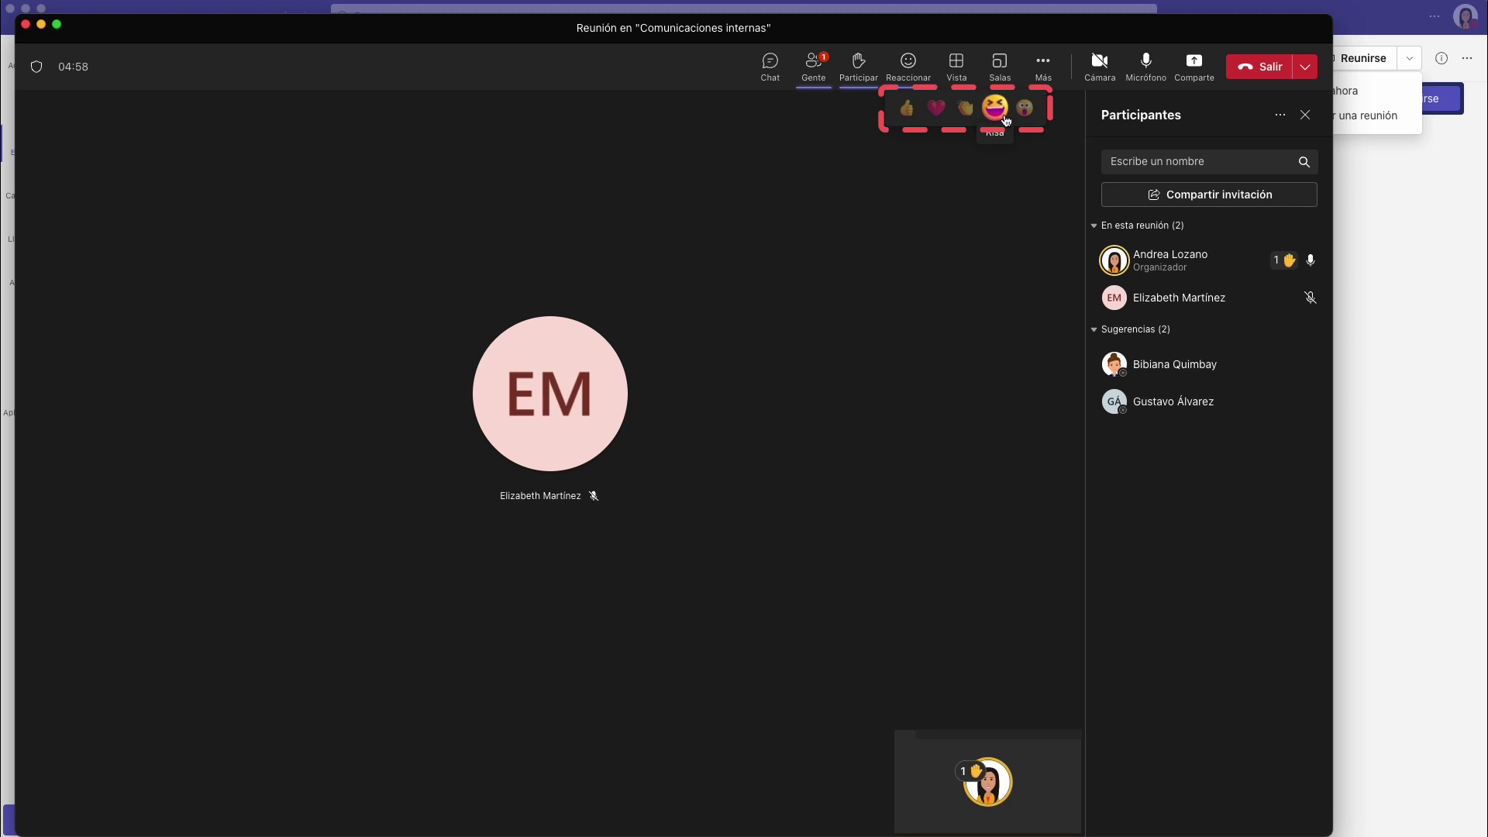
left_click(965, 108)
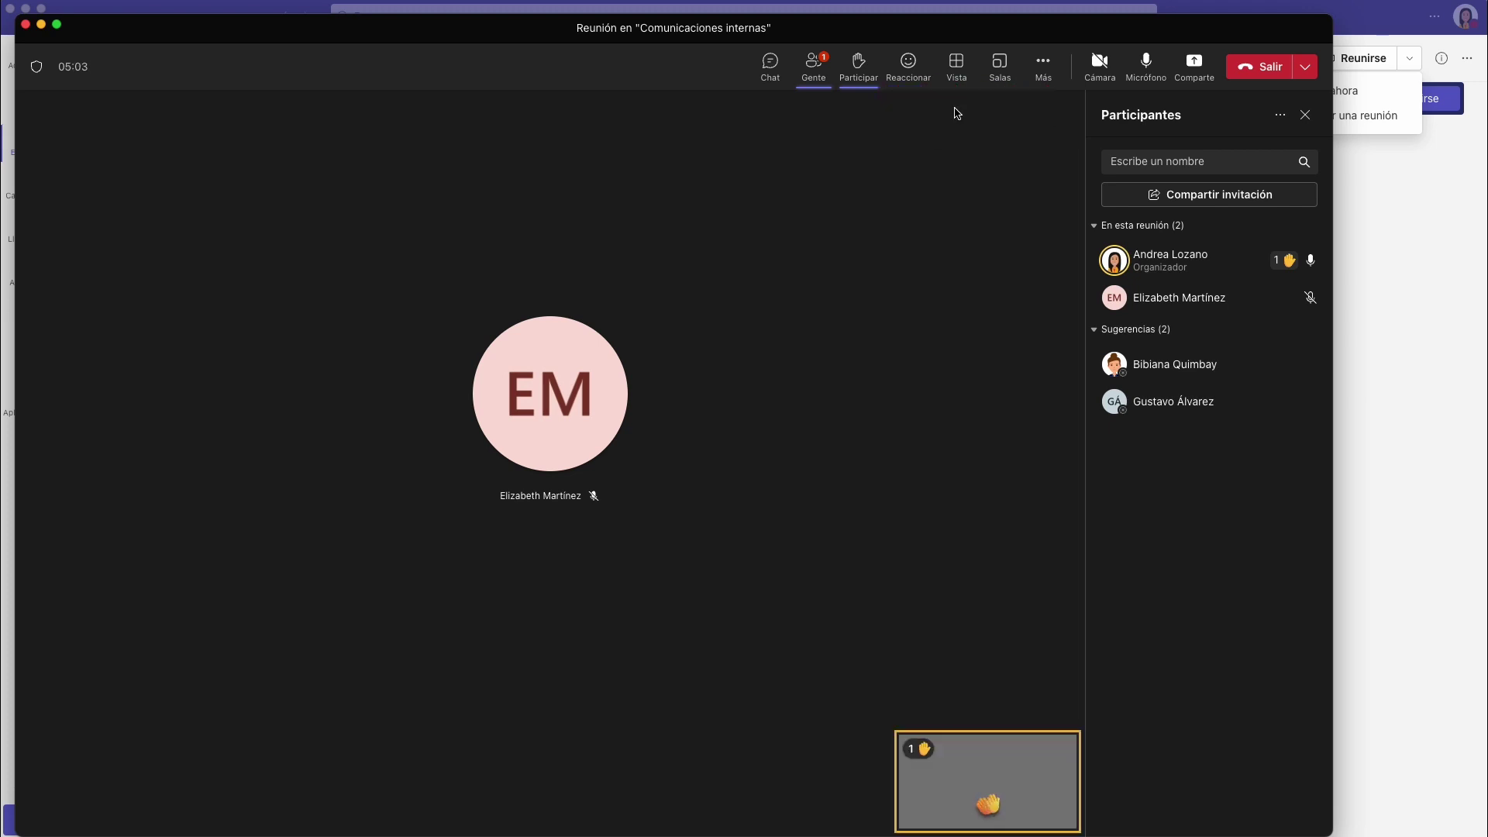
Turn the camera on and off again, and view the Comparte content sharing options.
left_click(1097, 78)
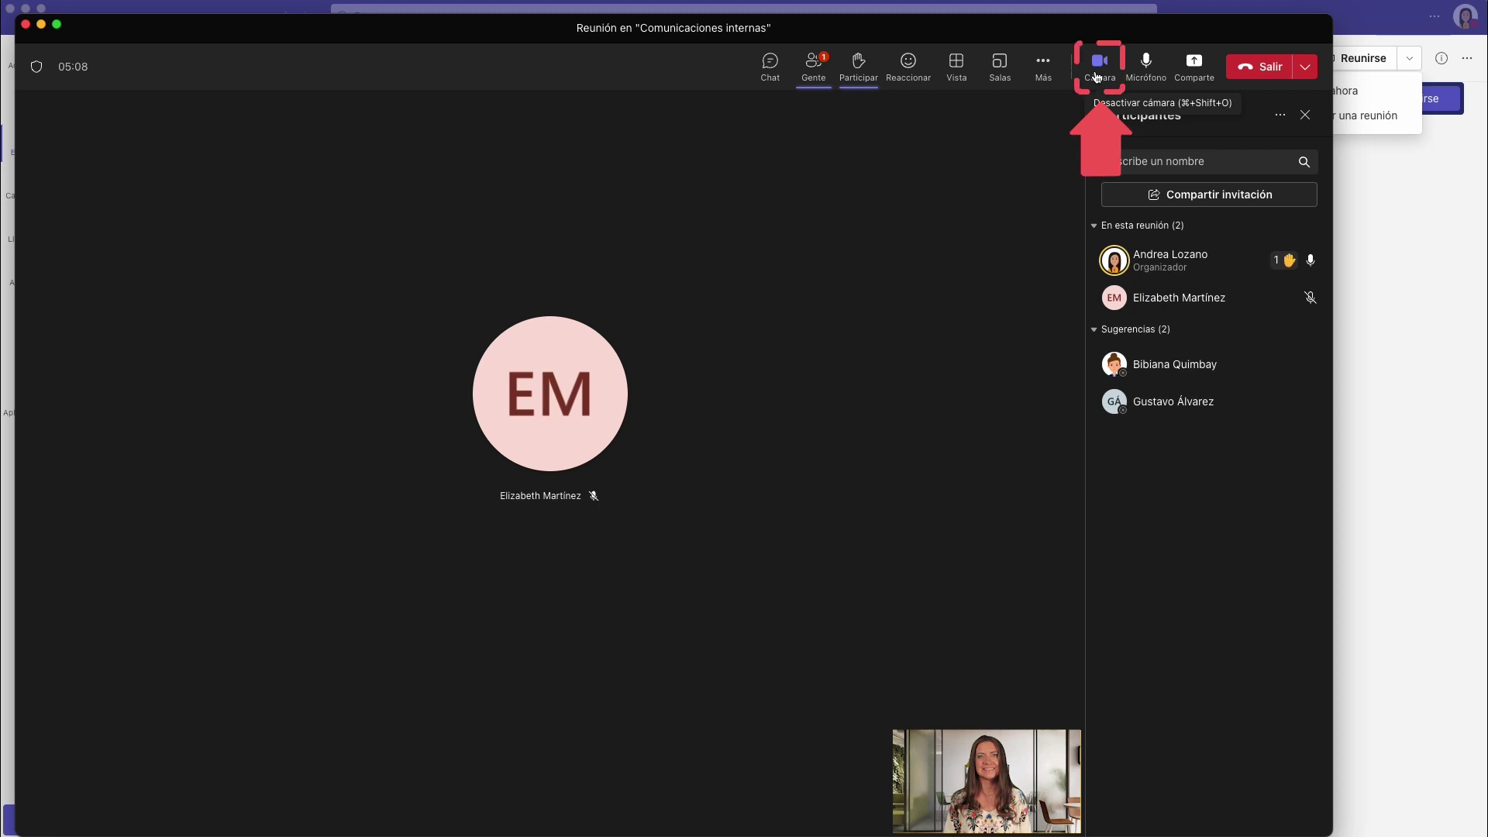
left_click(1098, 77)
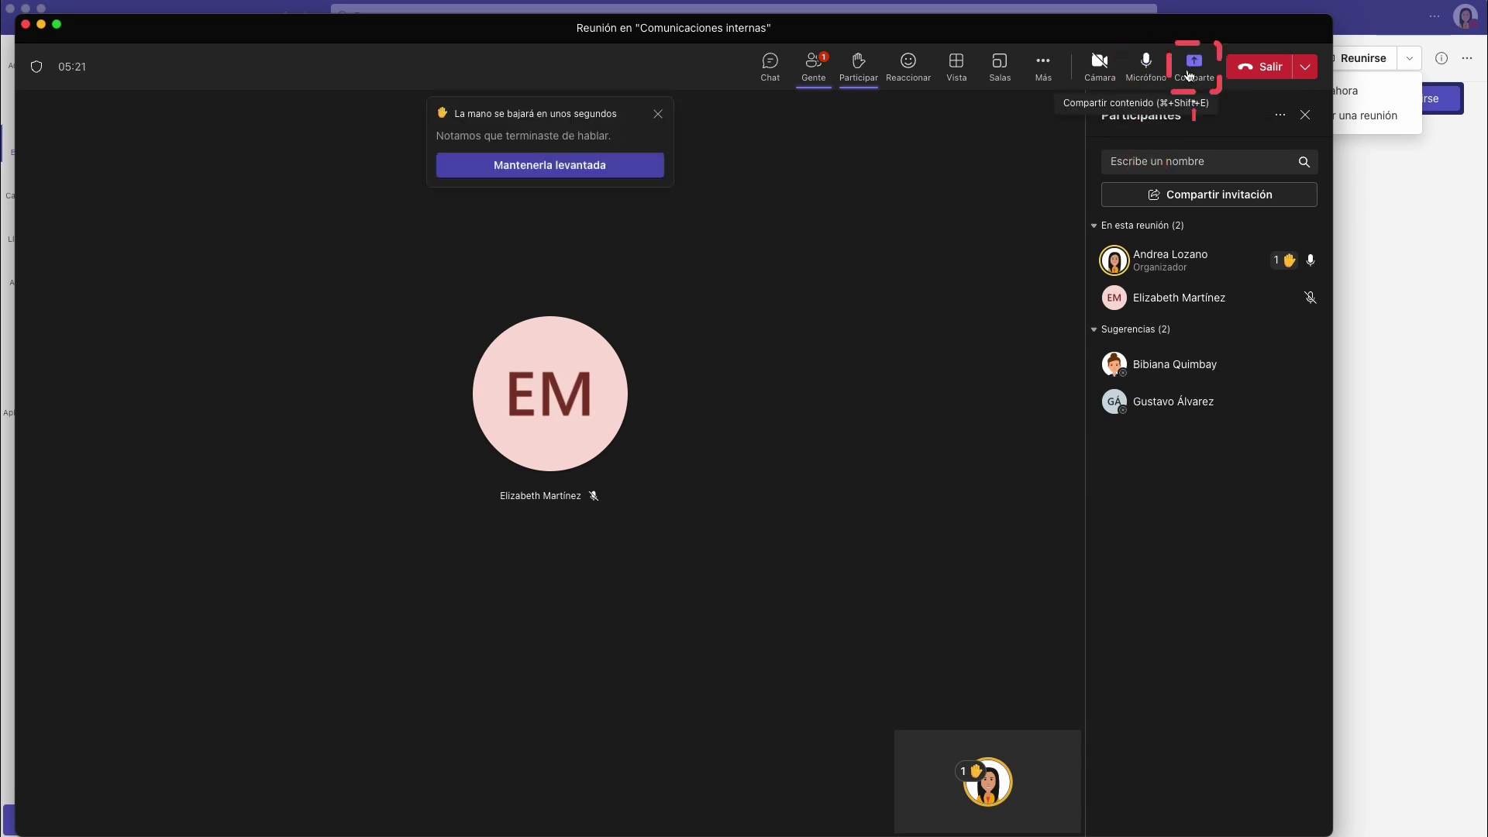
left_click(1204, 70)
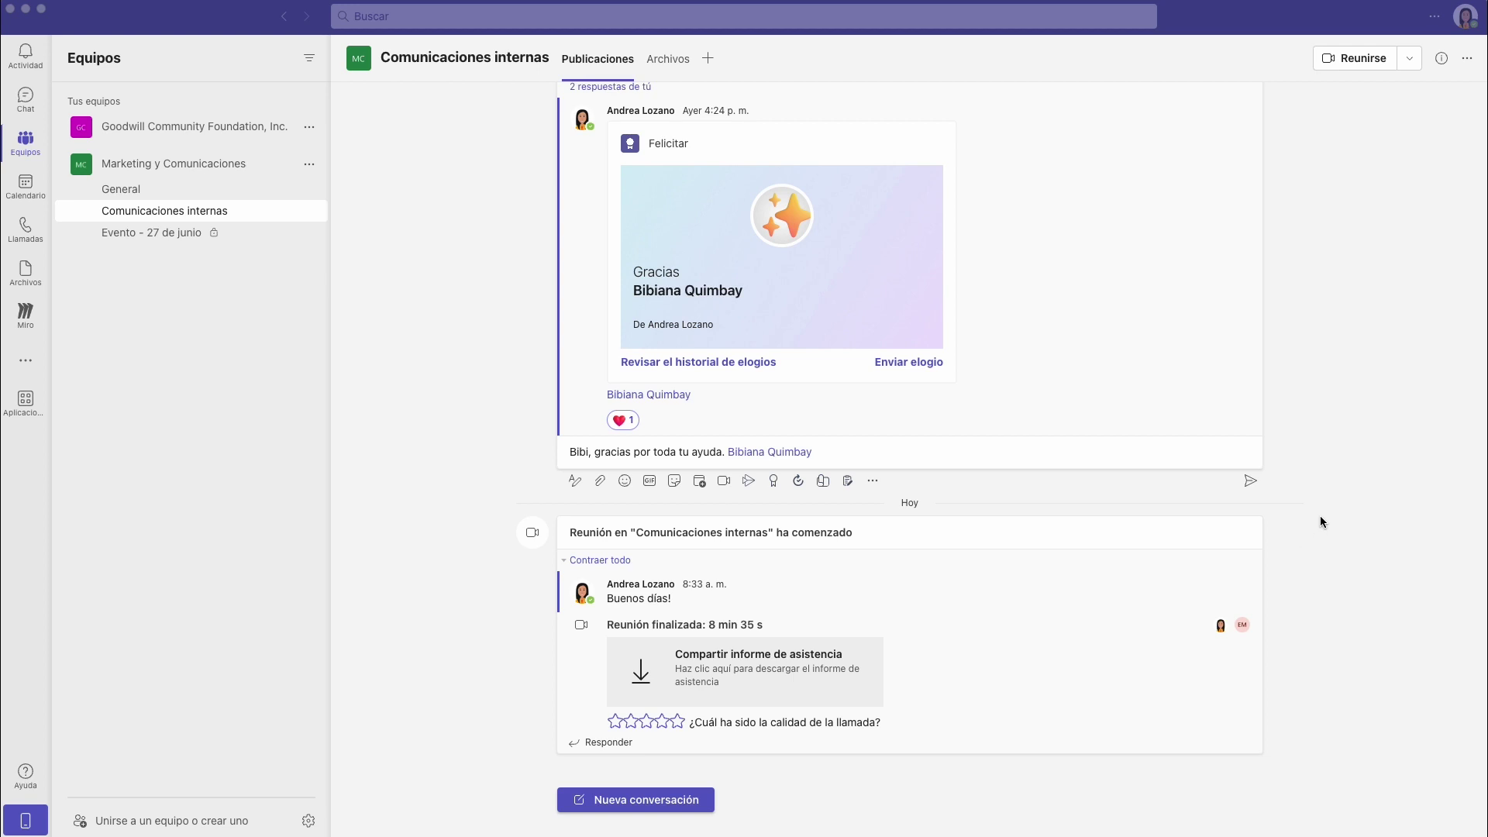
Choose Programar una reunión from the Reunirse menu of the Comunicaciones internas channel.
left_click(1414, 64)
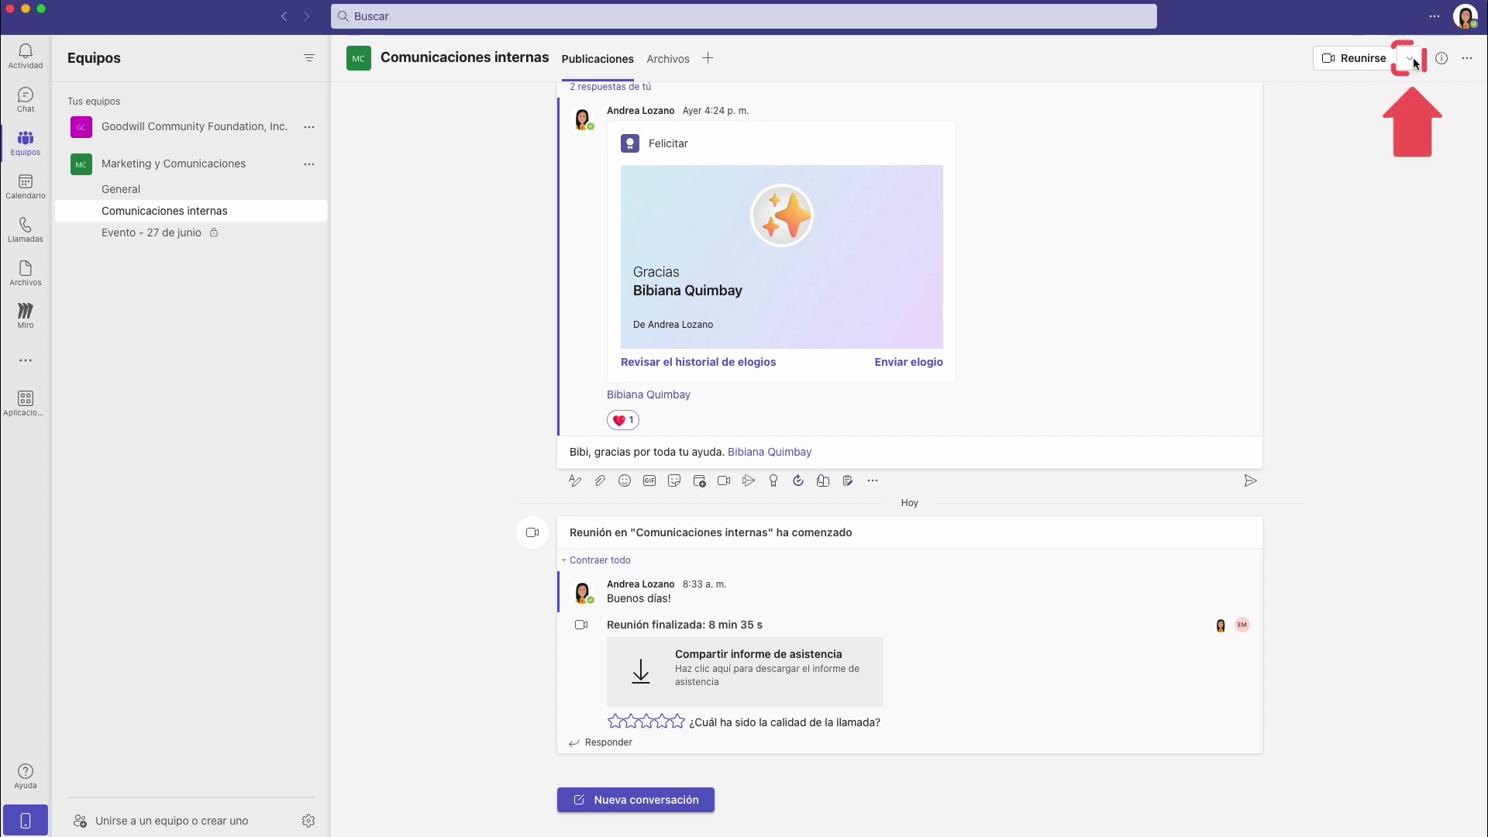
left_click(1414, 64)
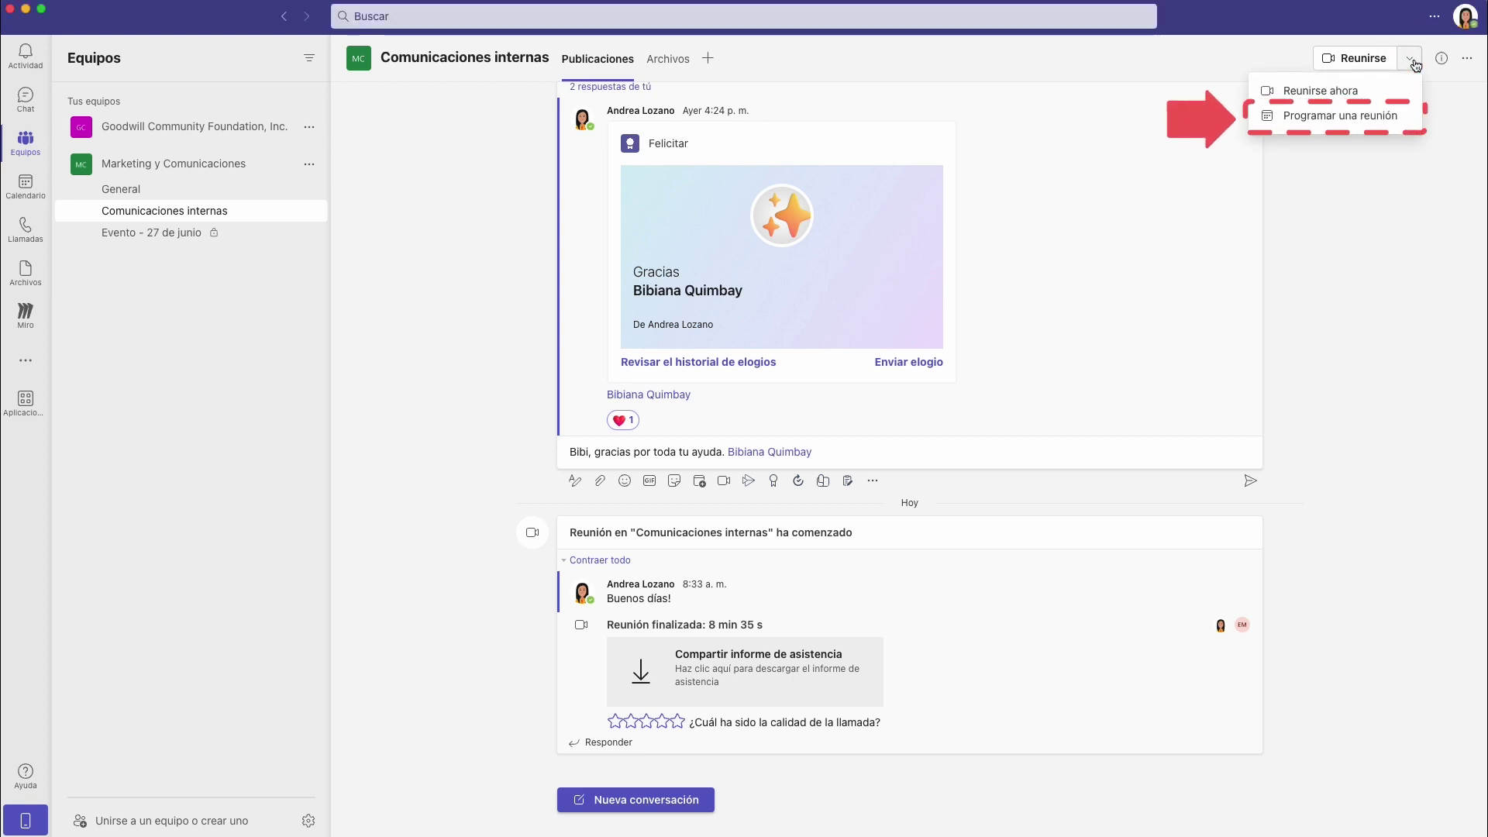
left_click(1402, 115)
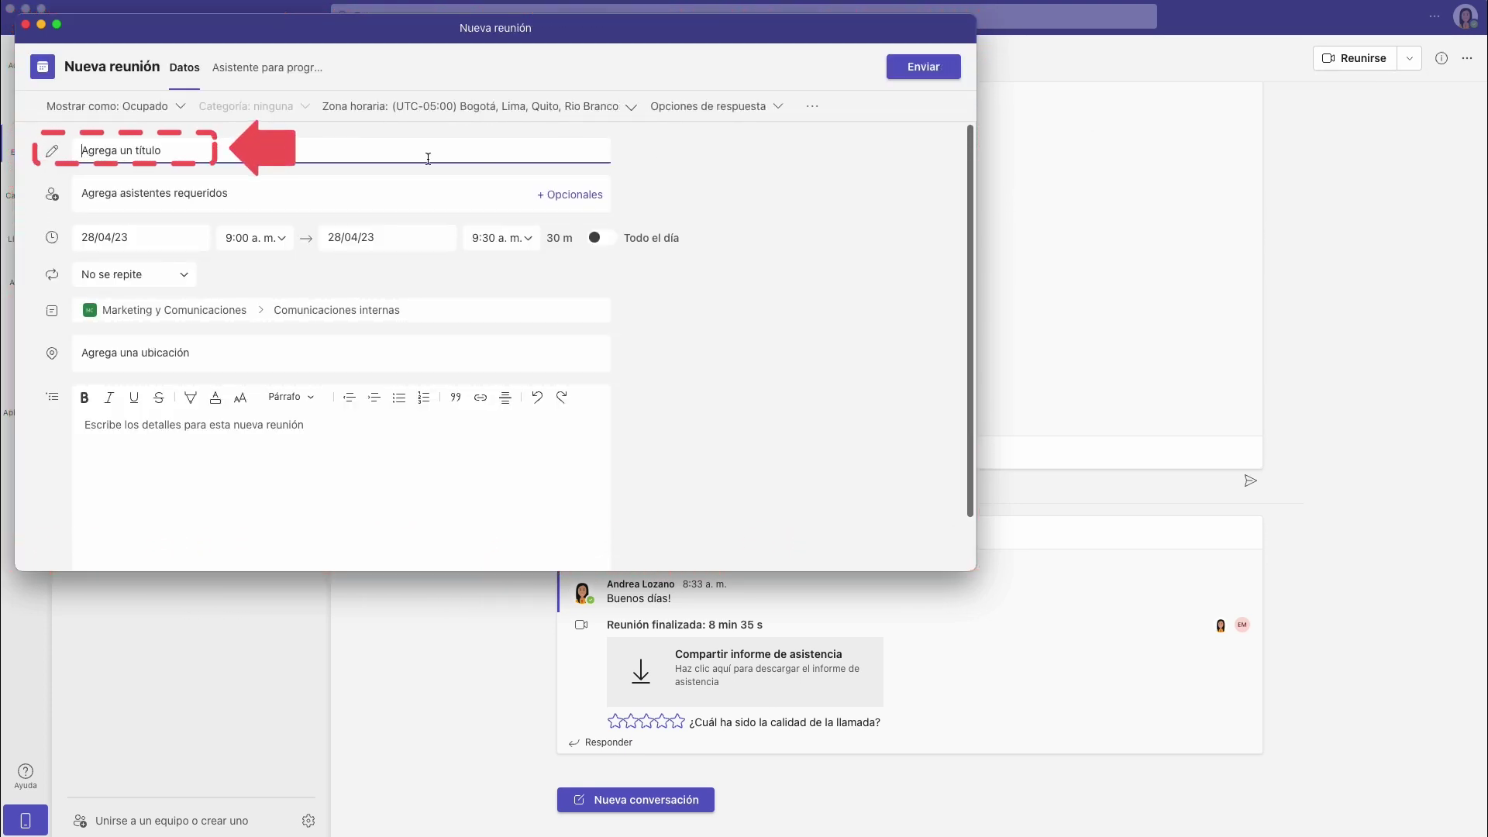
Title the meeting 'Reunión de seguimiento' and add two colleagues as required attendees.
type("Reunión de seguimiento")
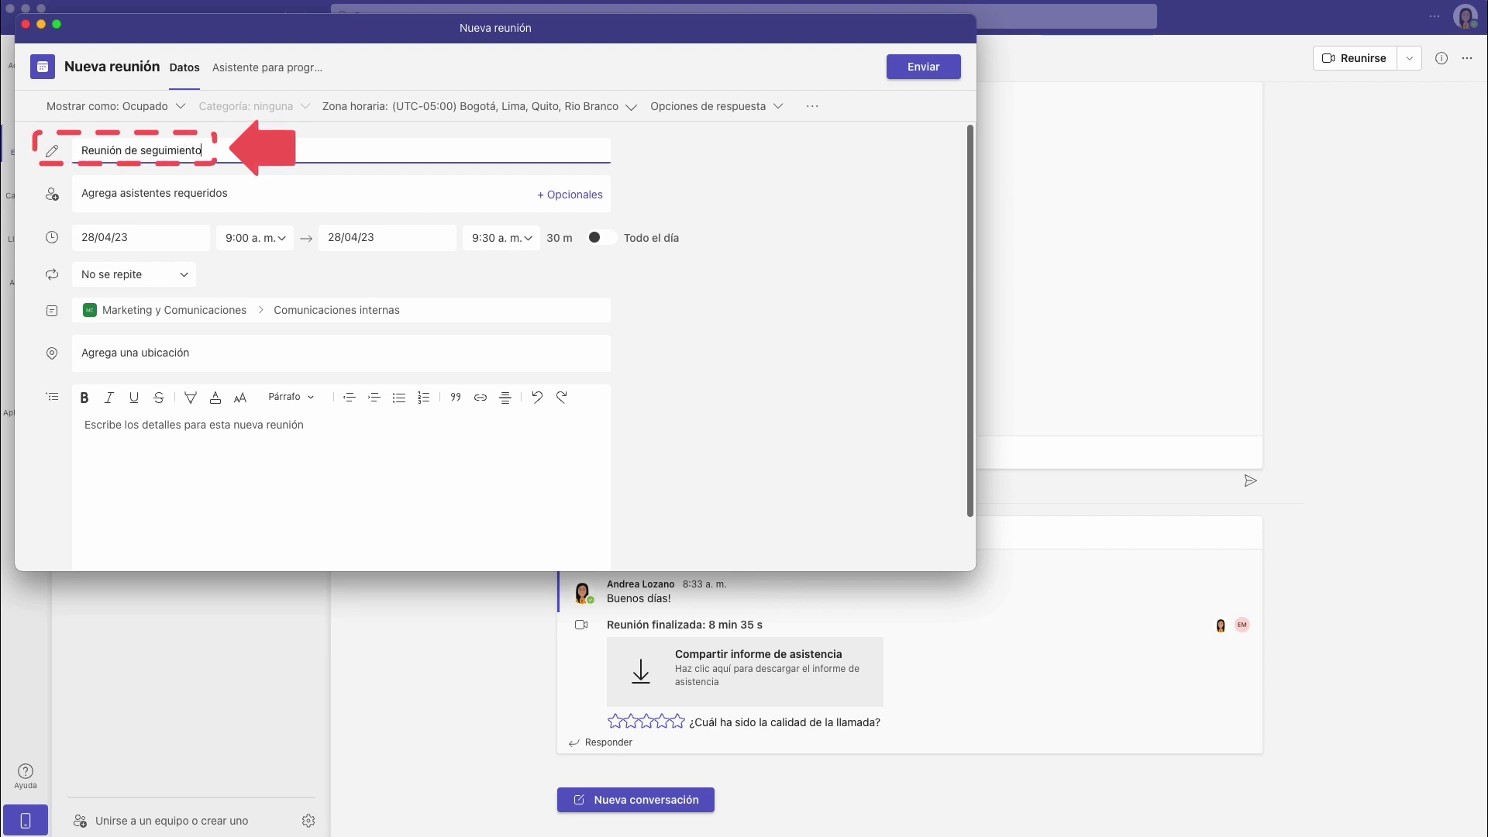
left_click(101, 189)
type("Eli")
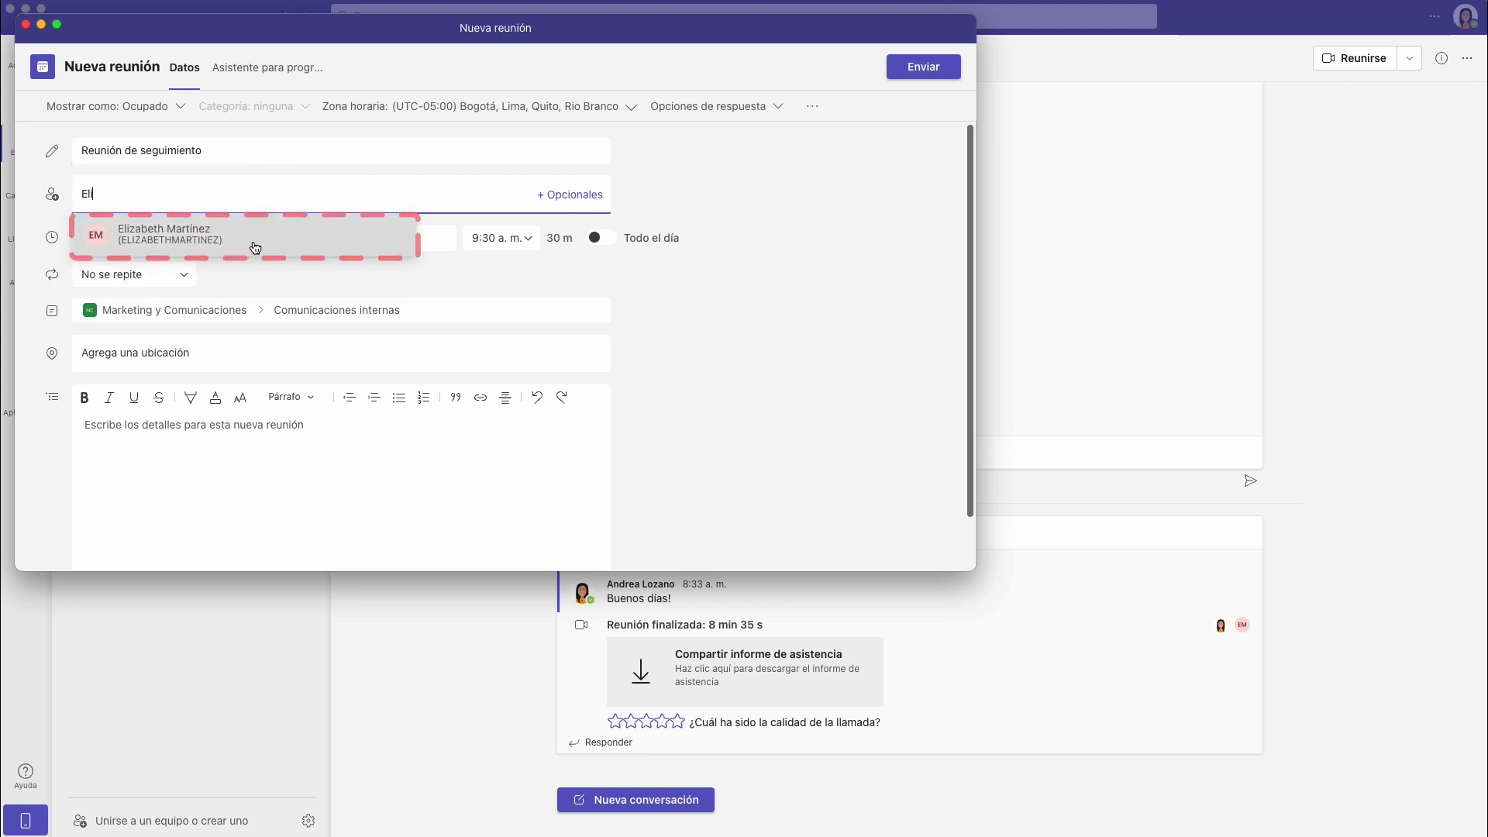
left_click(255, 247)
type("Bibi")
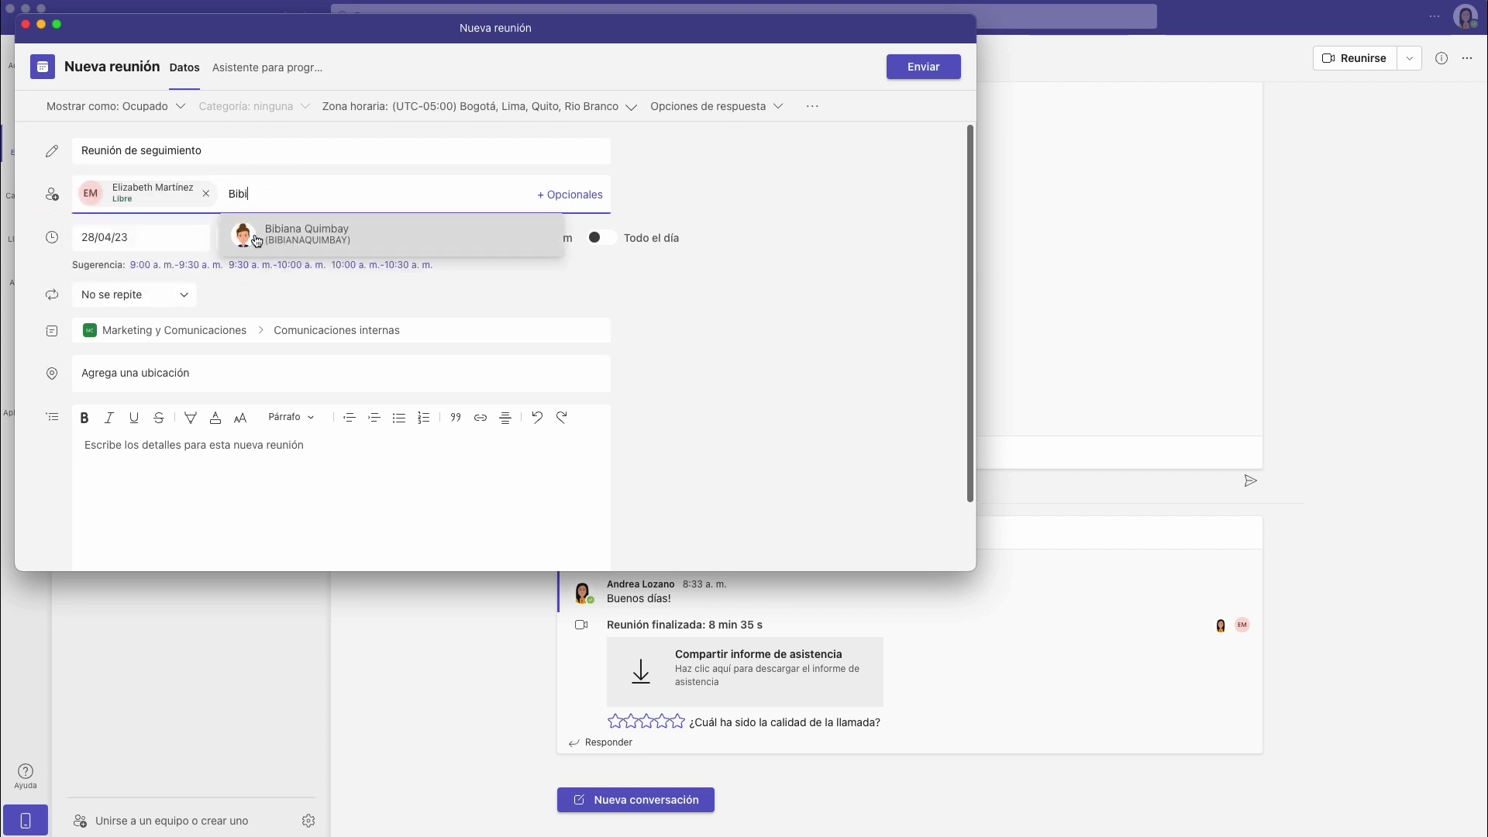
left_click(392, 236)
Set 2 May 2023 at 9:30 a. m., add the creativity workshop note, and send the invitation.
left_click(155, 239)
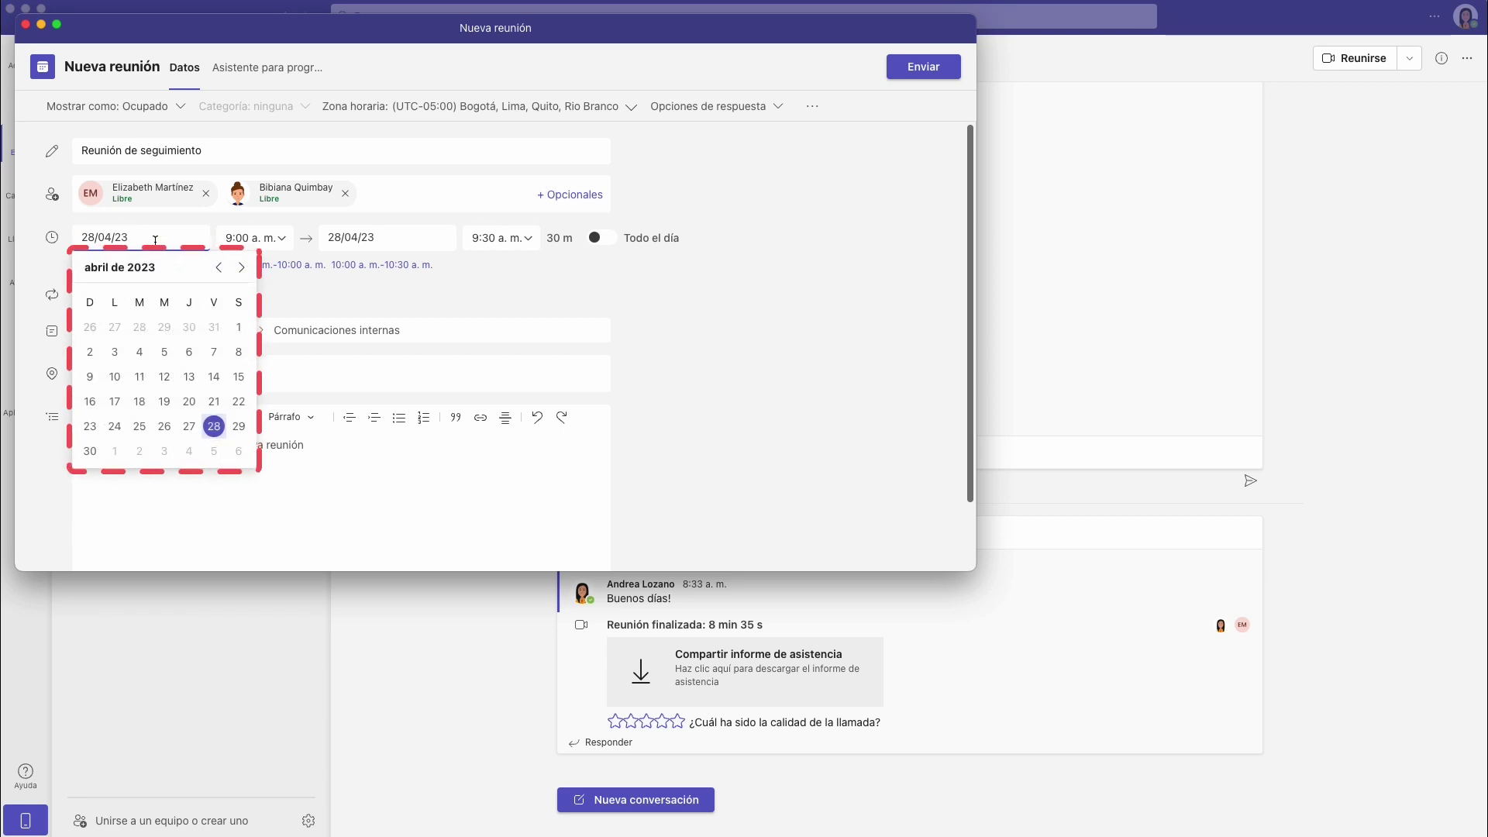
left_click(140, 448)
left_click(264, 238)
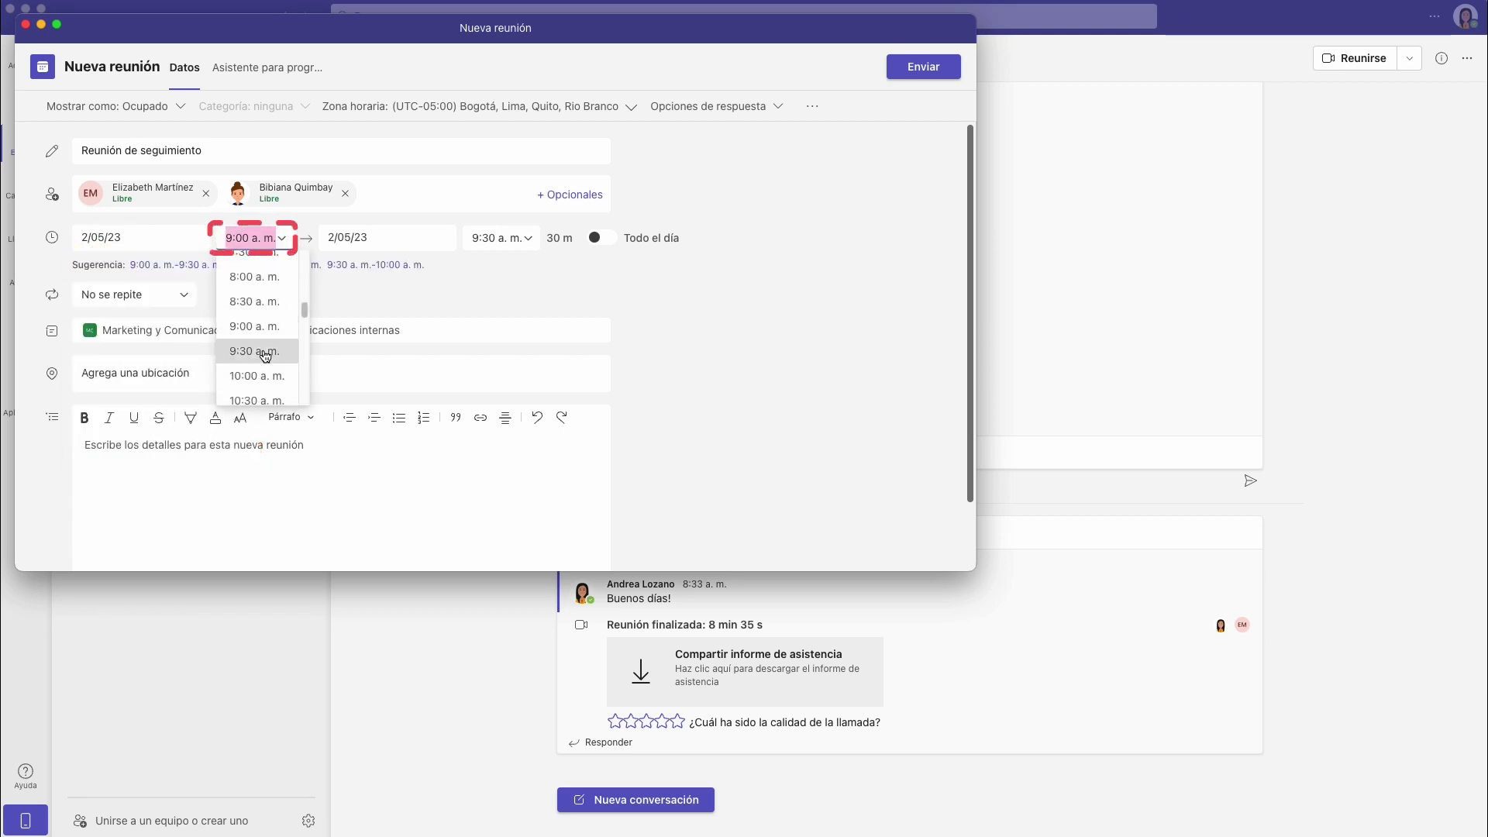
left_click(271, 353)
left_click(275, 446)
type("Chicas, en esta reunión habl")
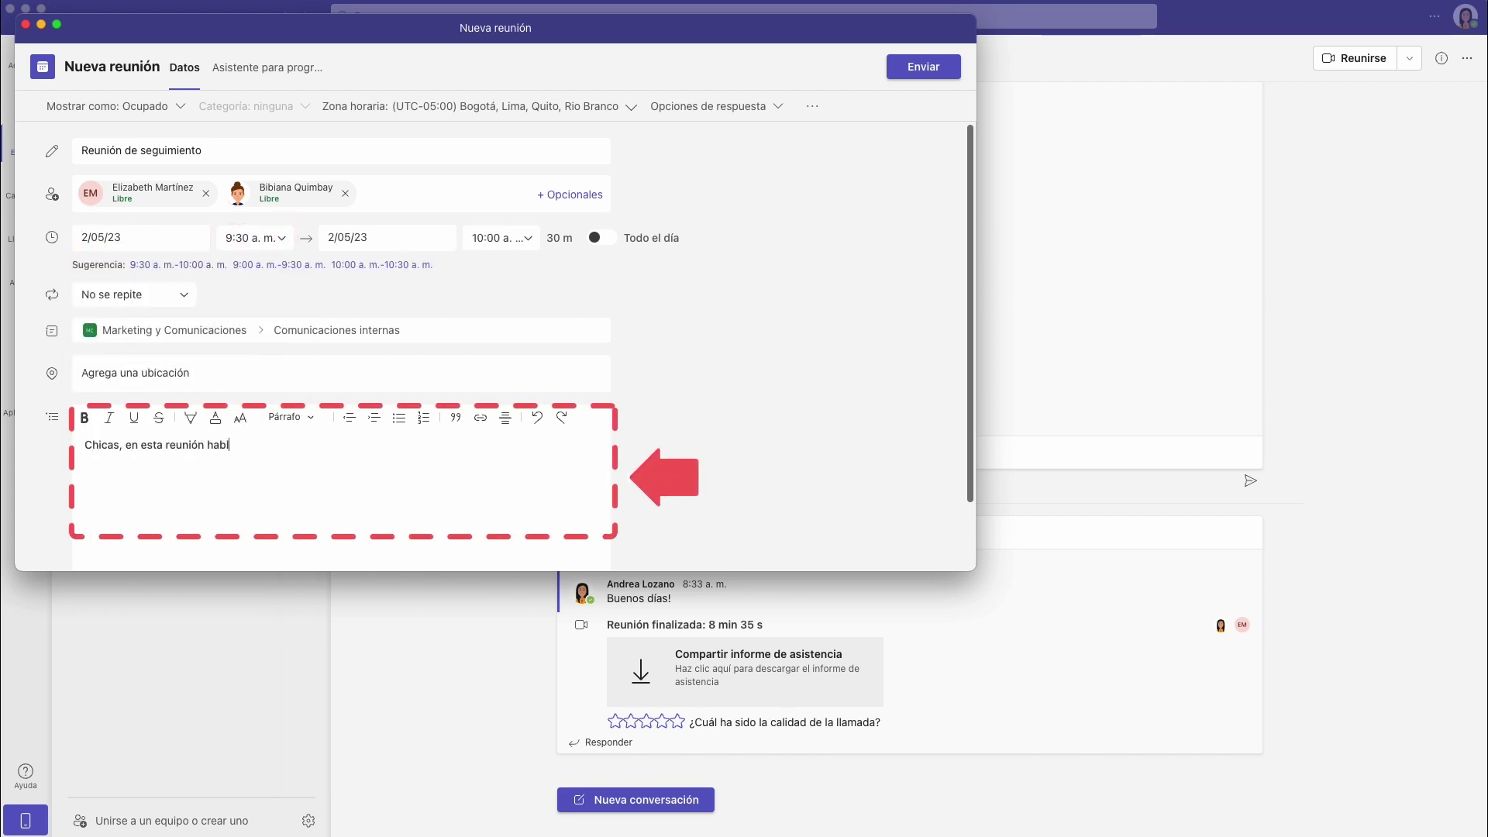
type("aremos sobre algunas ideas para el taller de creatividad.")
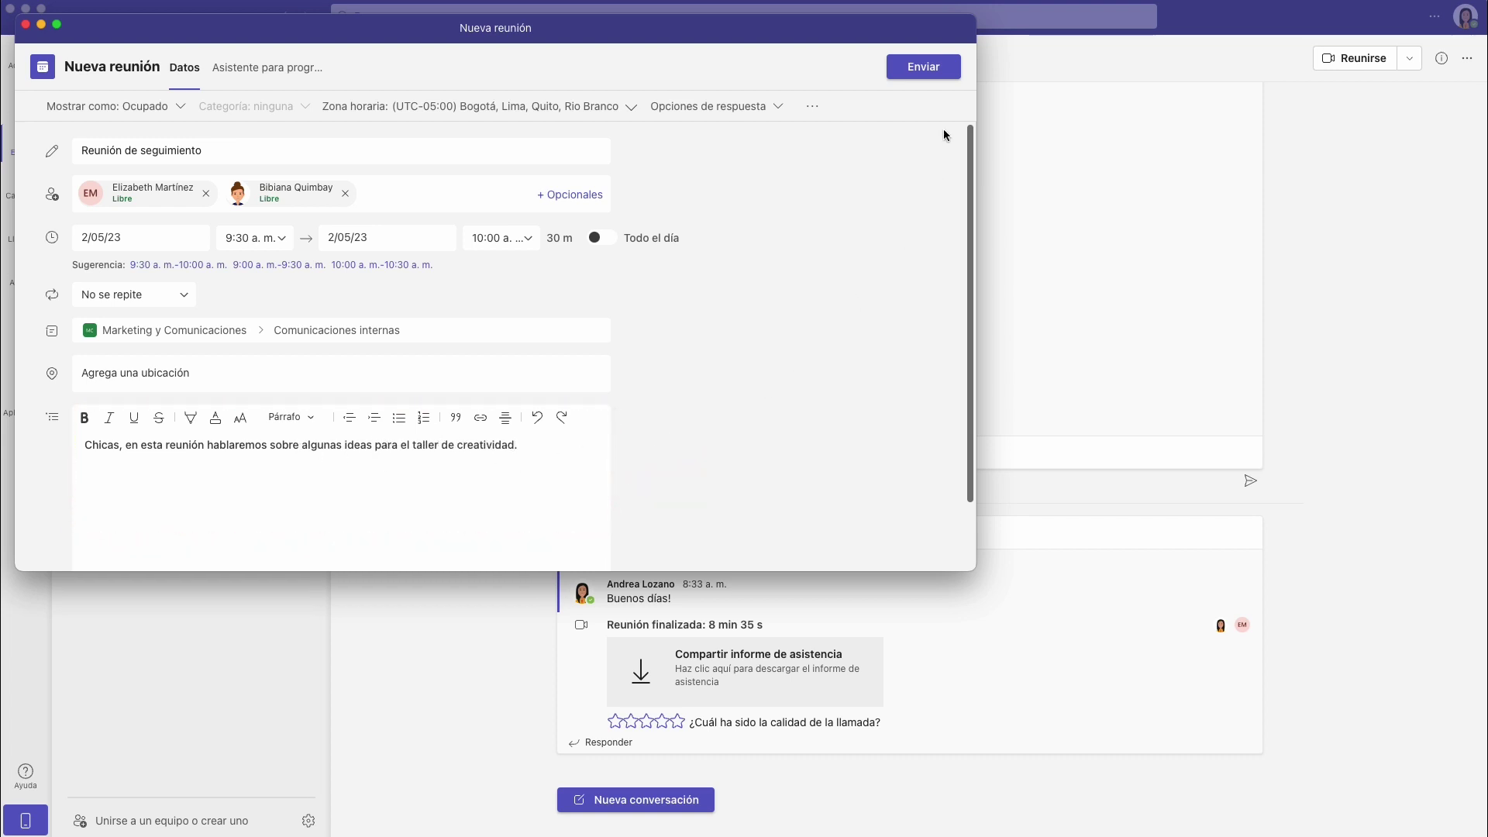
left_click(956, 75)
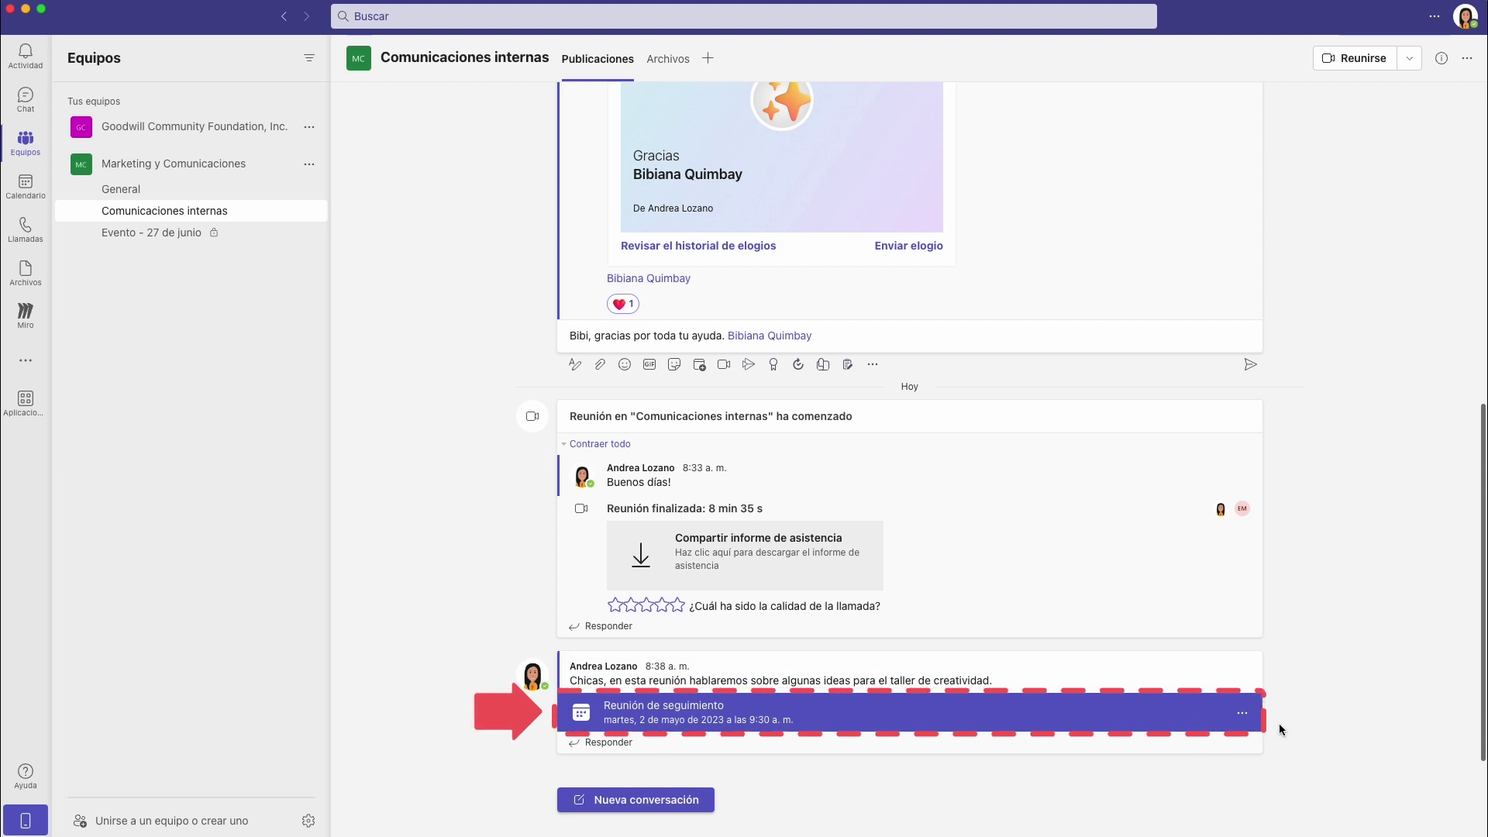
Open Calendario to the 24–28 April 2023 work week.
left_click(44, 181)
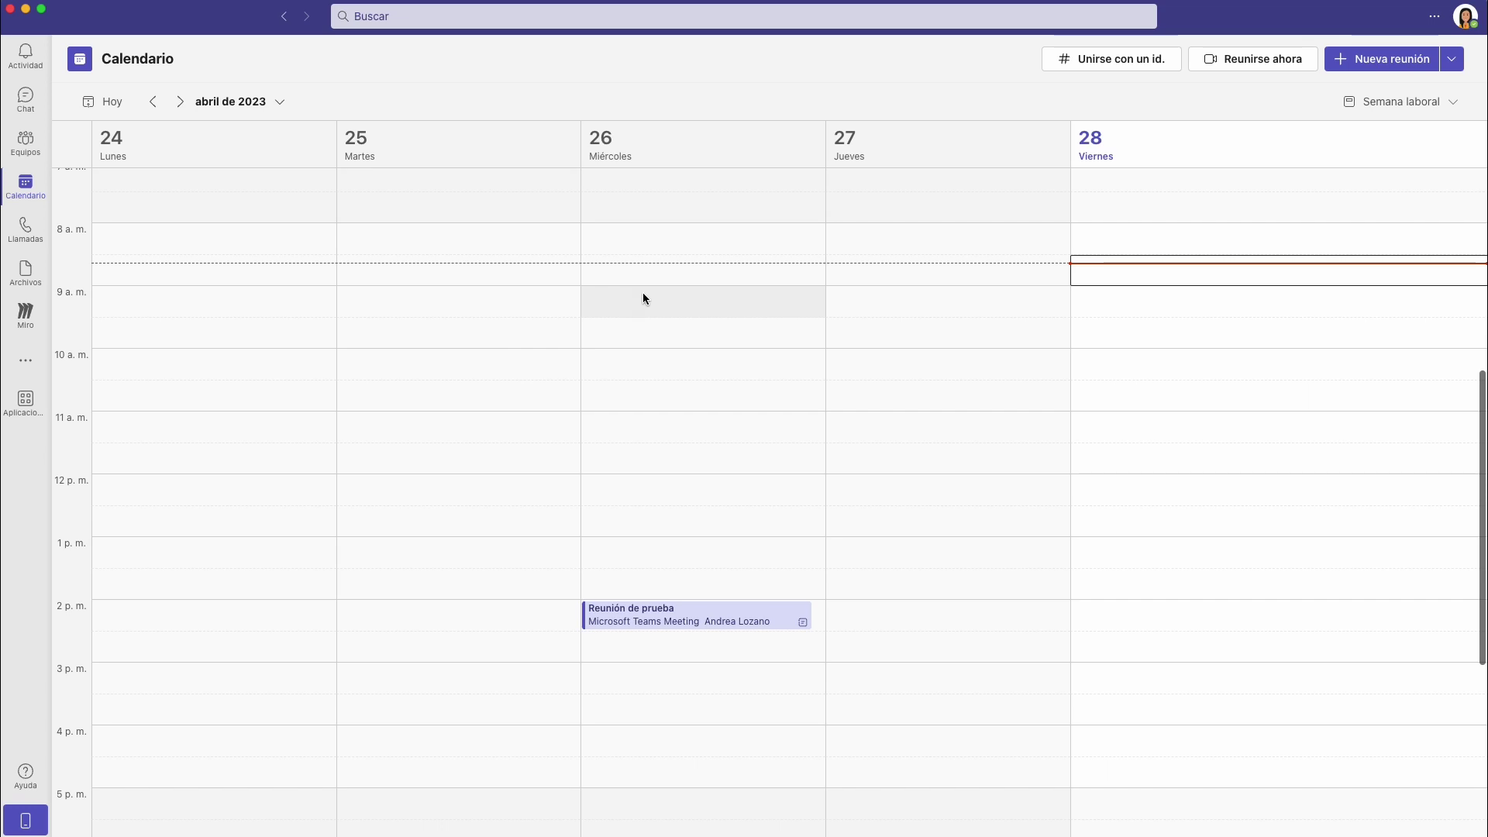
Advance the calendar one week to 1–5 May.
left_click(181, 102)
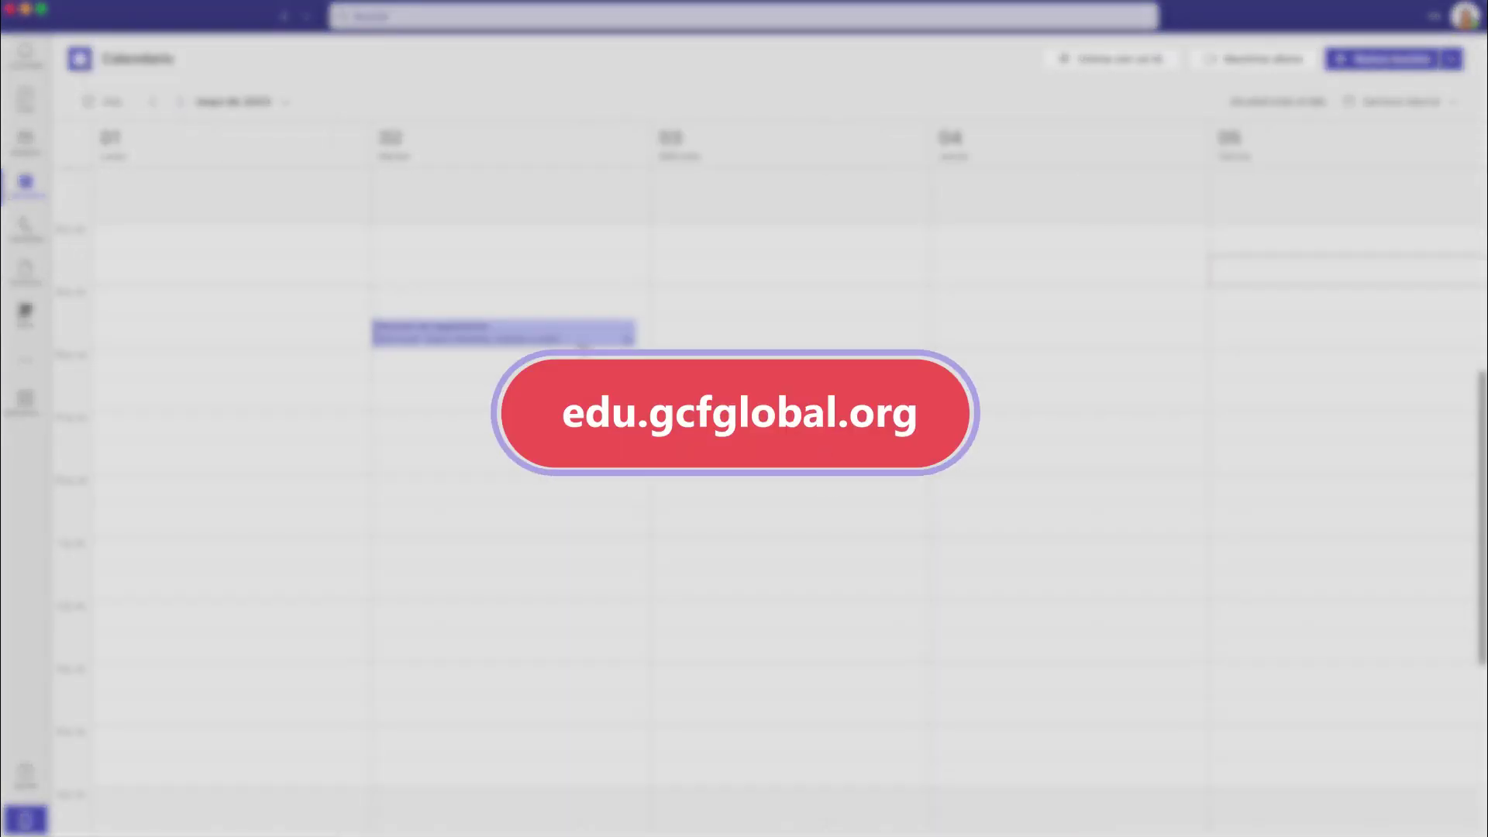